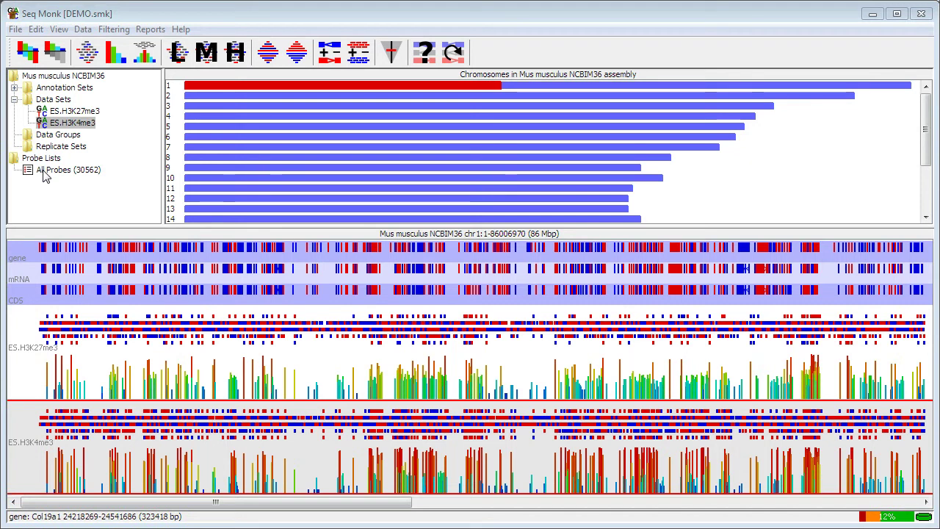
Set up the individual probe value filter for ES.H3K4me3 values above 5 in exactly 1 data store
{"action": "left_click", "coordinate": [115, 30]}
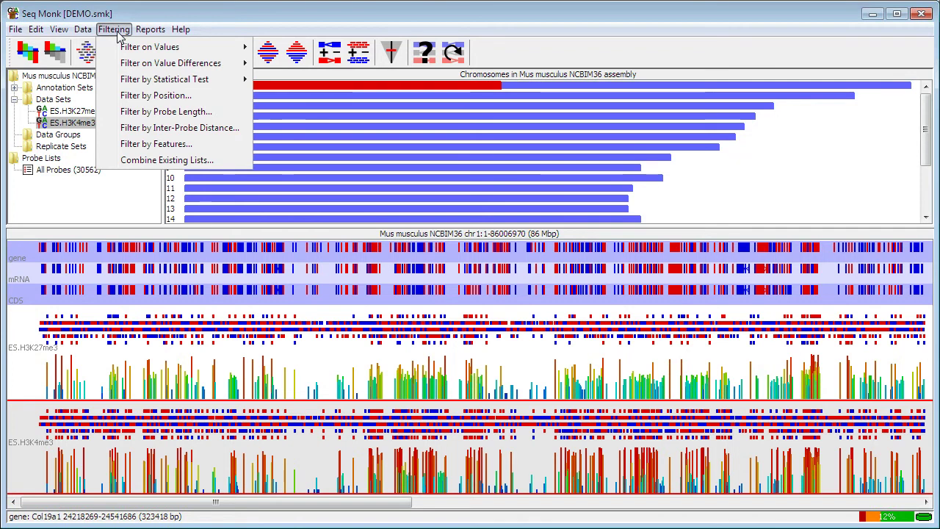
{"action": "mouse_move", "coordinate": [135, 52]}
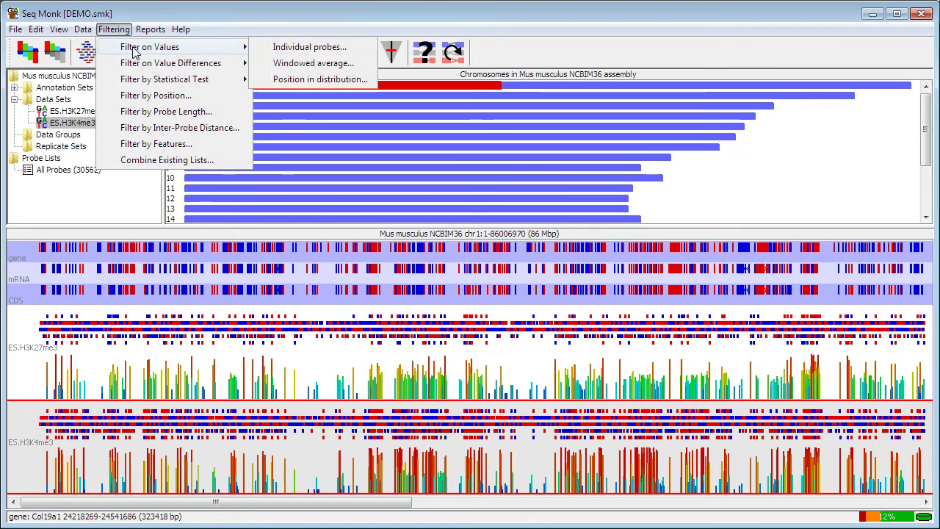
{"action": "left_click", "coordinate": [309, 49]}
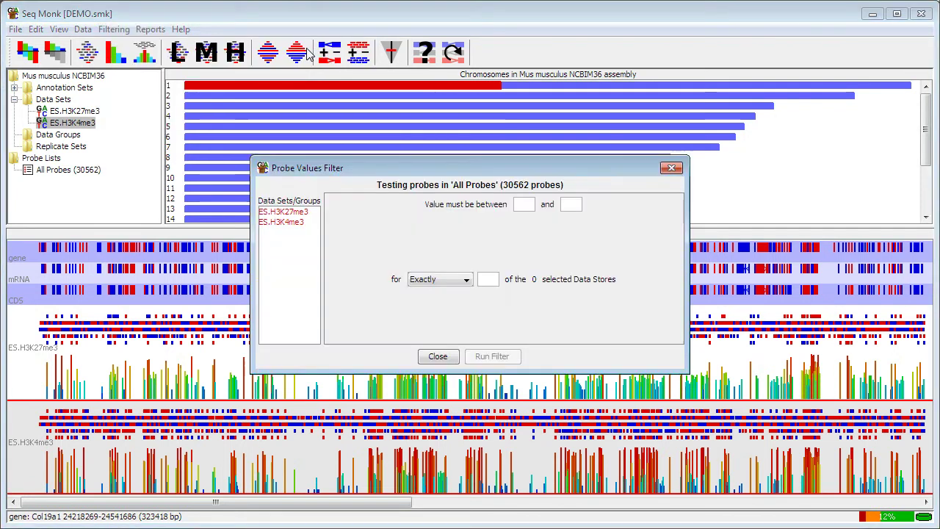
{"action": "left_click", "coordinate": [297, 228]}
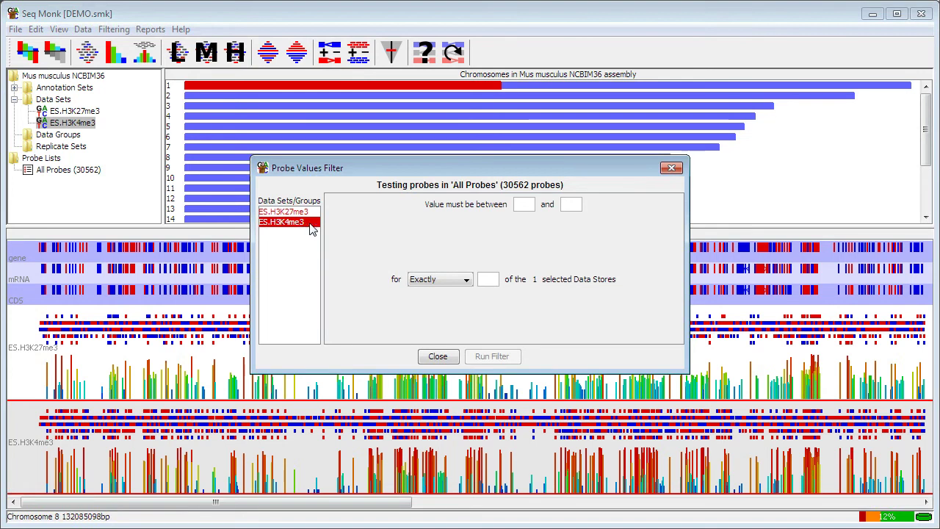
{"action": "left_click", "coordinate": [524, 205]}
{"action": "type", "text": "5"}
{"action": "left_click", "coordinate": [484, 279]}
{"action": "type", "text": "1"}
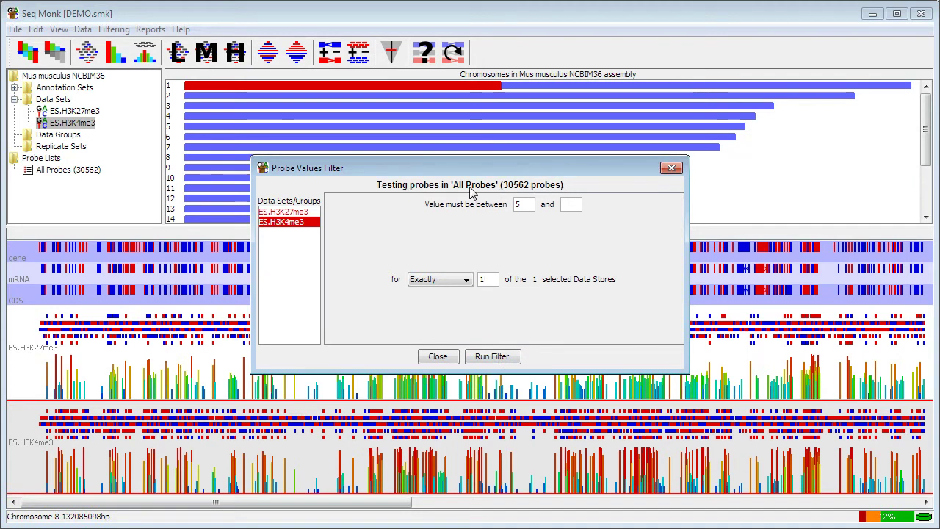
Run the filter and save the 16987 found probes as 'Enriched in K4'
{"action": "left_click", "coordinate": [494, 359]}
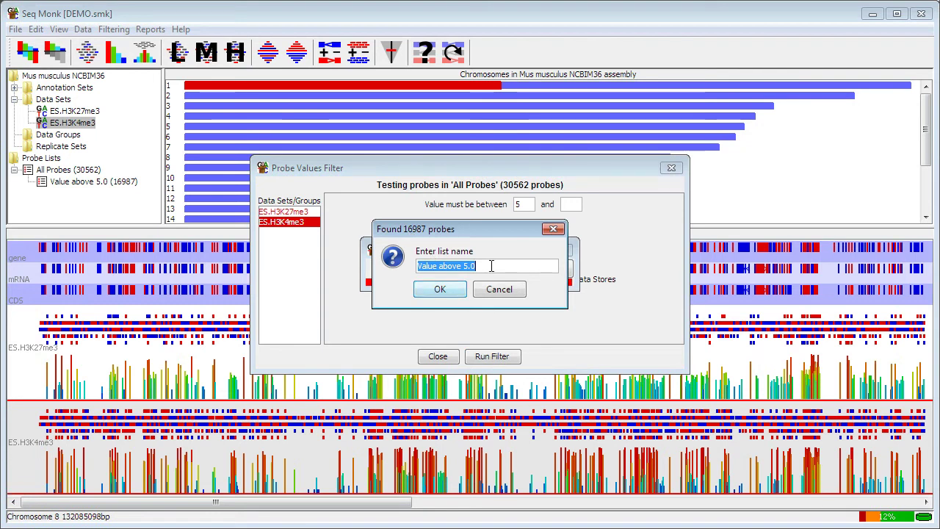
{"action": "left_click_drag", "start_coordinate": [492, 266], "coordinate": [417, 266]}
{"action": "type", "text": "En"}
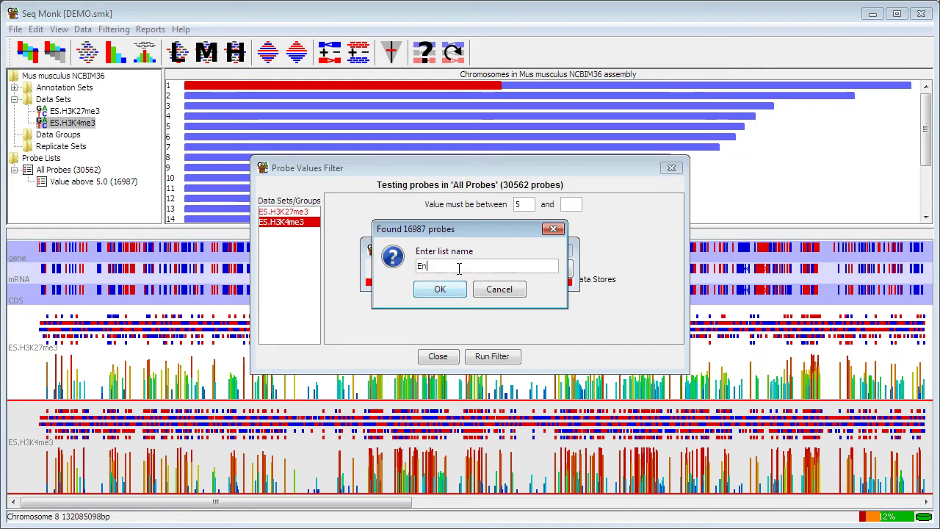
{"action": "type", "text": "riched in K4"}
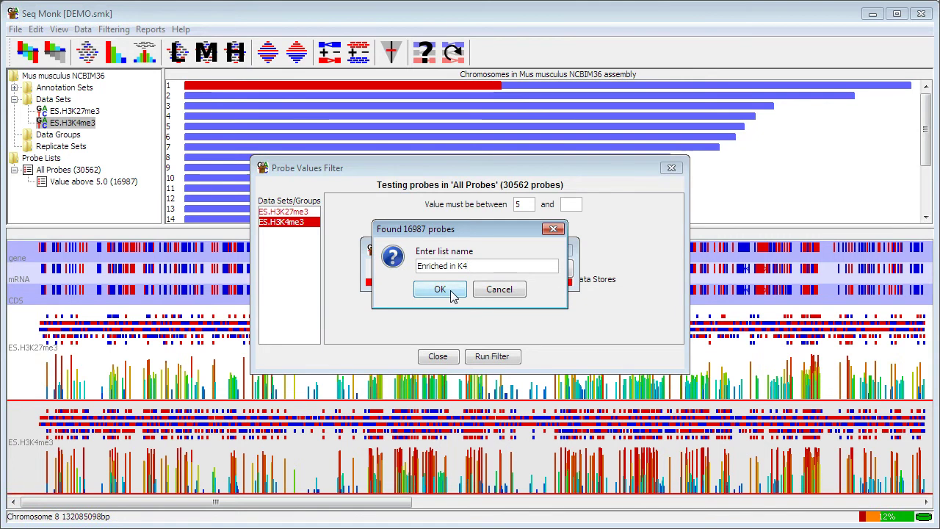
{"action": "left_click", "coordinate": [443, 291]}
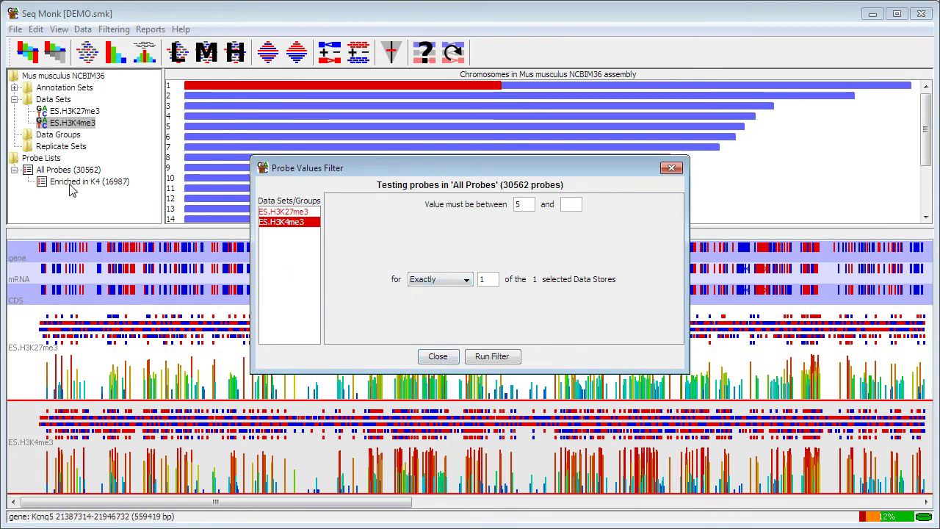
Close the value filter and show only the Enriched in K4 probes in the tracks
{"action": "left_click", "coordinate": [449, 357]}
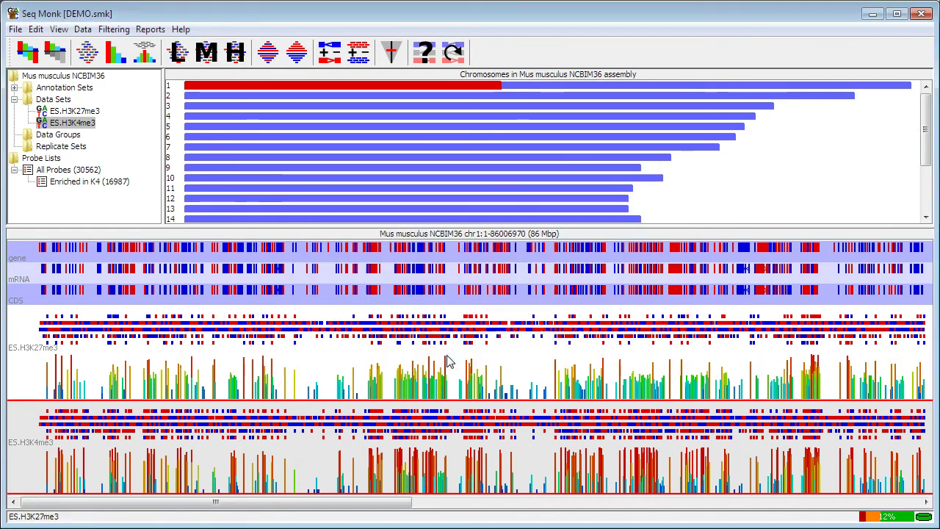
{"action": "left_click", "coordinate": [65, 183]}
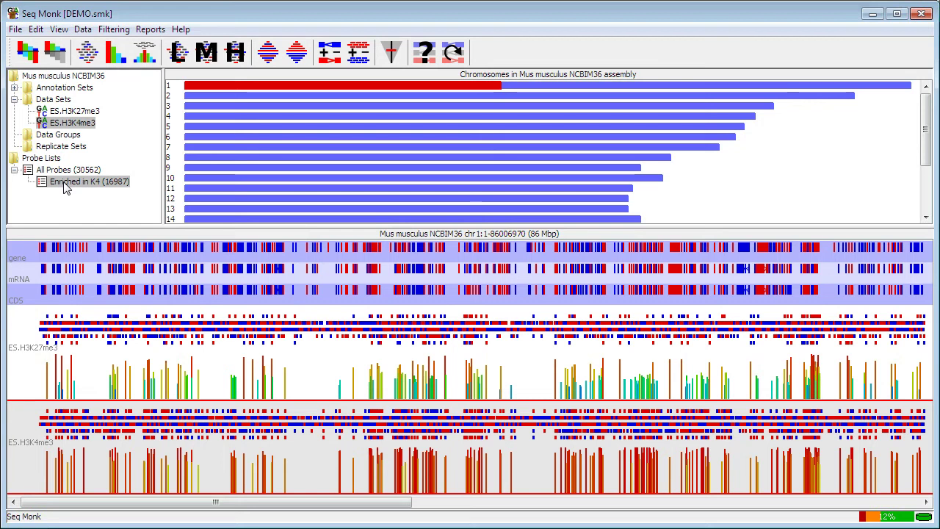
Bring up the Filter on Value Differences submenu under Filtering
{"action": "left_click", "coordinate": [115, 31]}
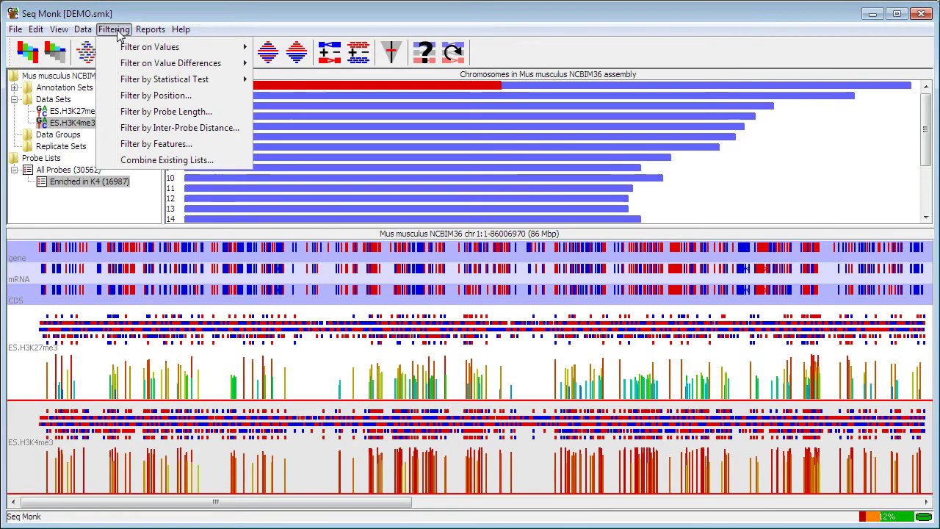
{"action": "mouse_move", "coordinate": [136, 53]}
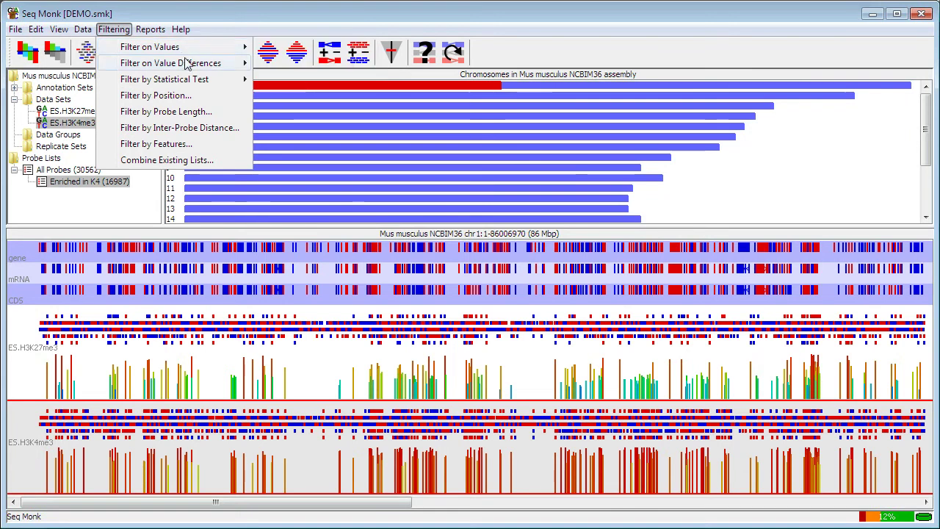
{"action": "mouse_move", "coordinate": [187, 66]}
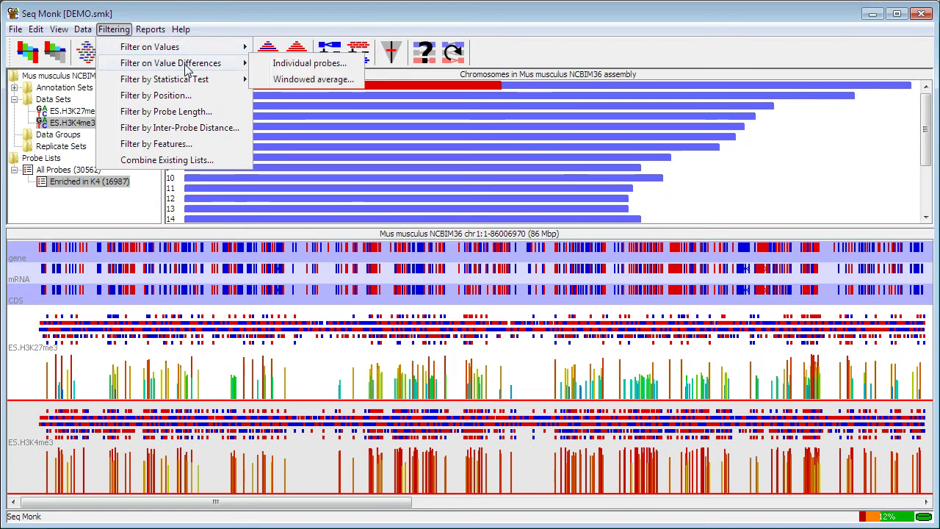
Filter Enriched in K4 for ES.H3K27me3-to-ES.H3K4me3 differences of at least 2, saving 11743 probes
{"action": "left_click", "coordinate": [298, 65]}
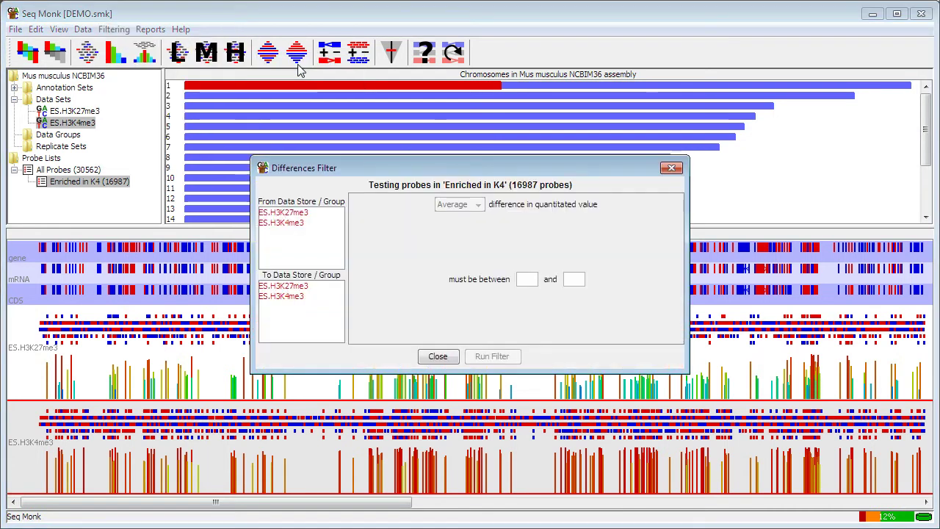
{"action": "left_click", "coordinate": [305, 213]}
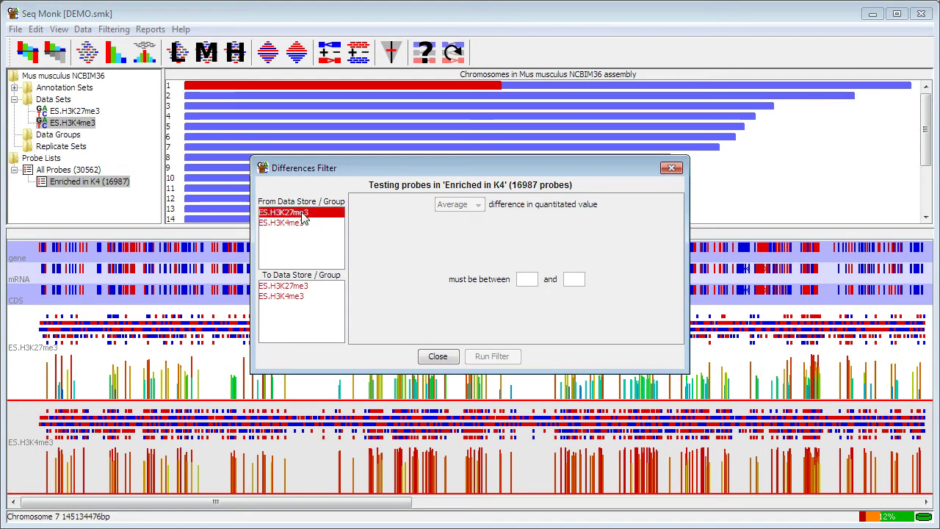
{"action": "left_click", "coordinate": [301, 297]}
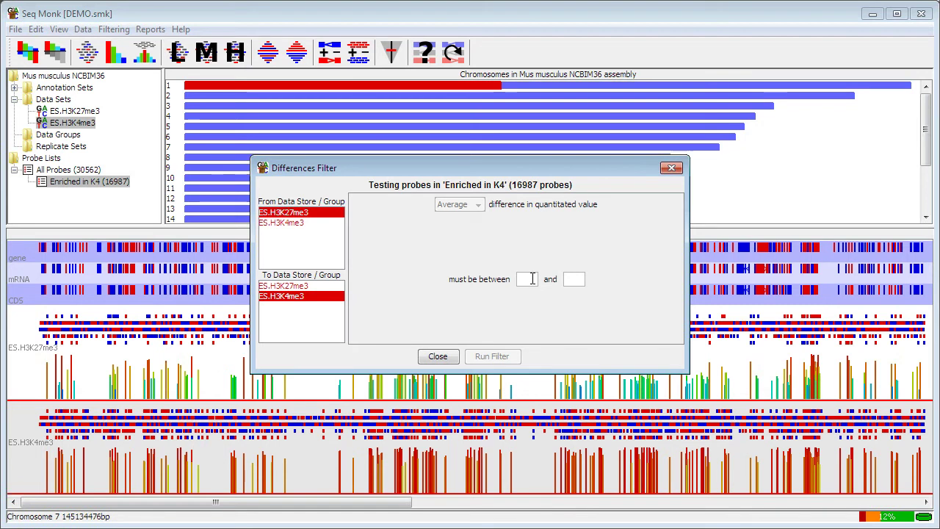
{"action": "left_click", "coordinate": [531, 279]}
{"action": "type", "text": "2"}
{"action": "left_click", "coordinate": [494, 356]}
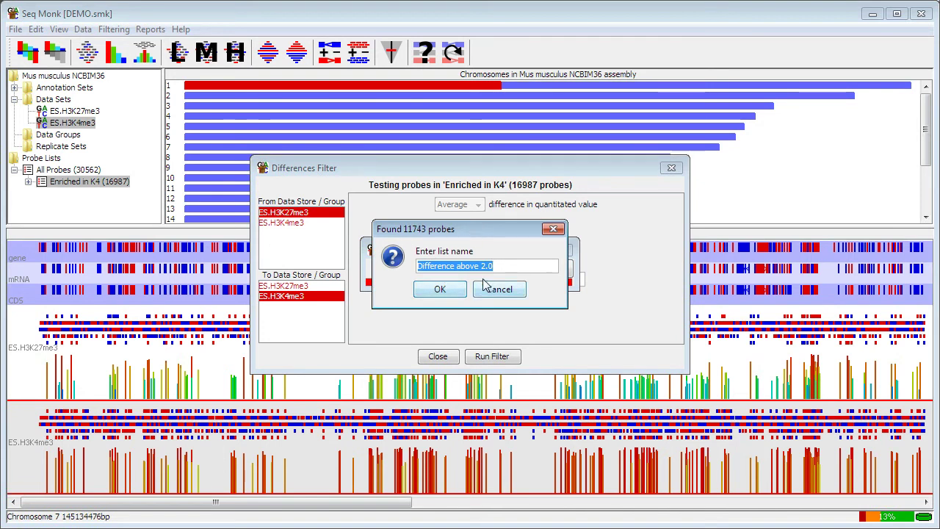
{"action": "left_click", "coordinate": [441, 289]}
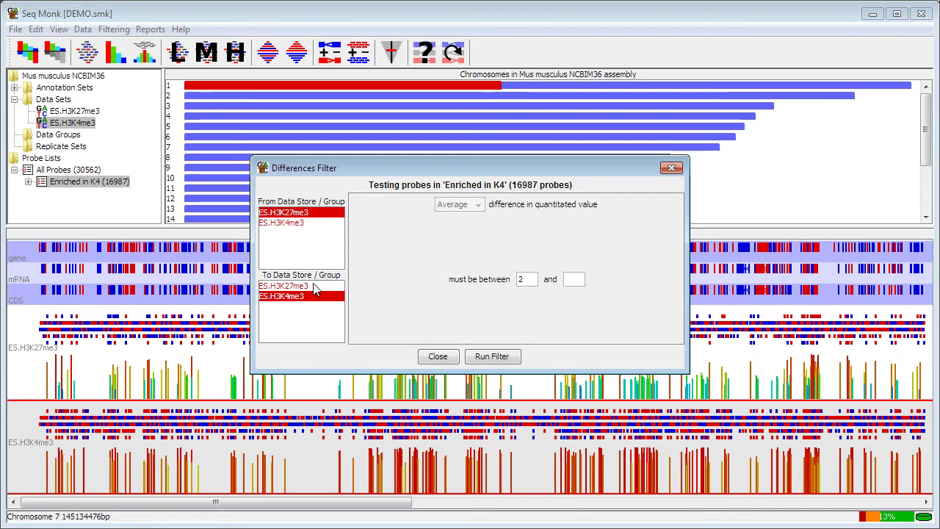
Add ES.H3K4me3 to the From data stores and keep Average as the combining method
{"action": "left_click", "coordinate": [298, 223], "text": "ctrl"}
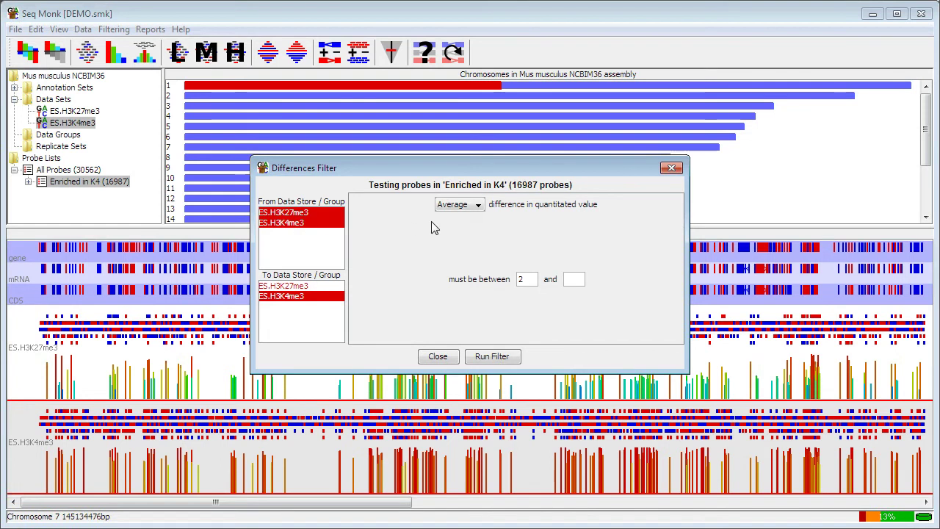
{"action": "left_click", "coordinate": [479, 206]}
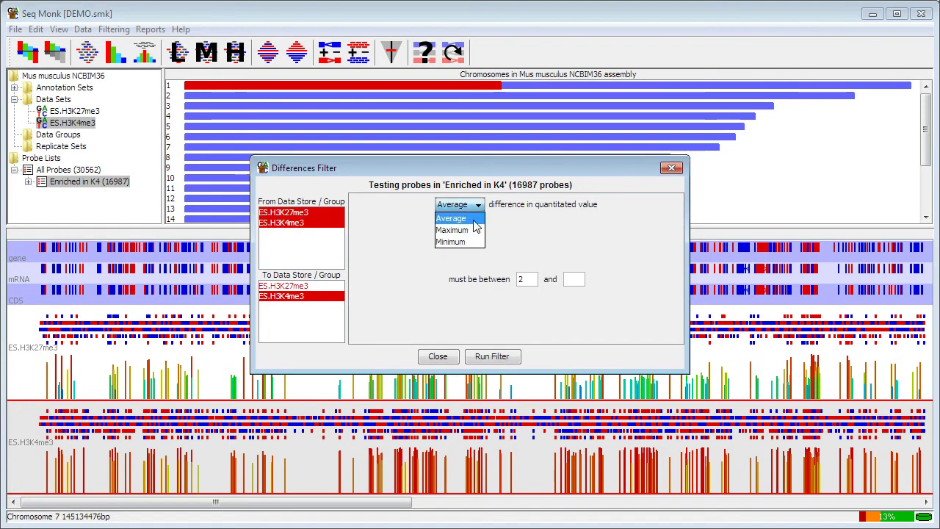
{"action": "left_click", "coordinate": [476, 218]}
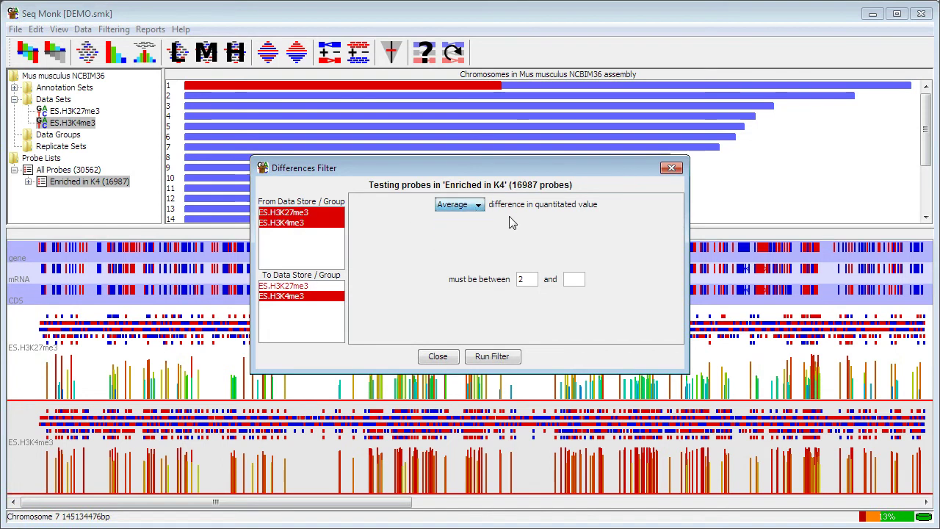
Close the differences filter and bring up the Filter by Statistical Test submenu
{"action": "left_click", "coordinate": [438, 357]}
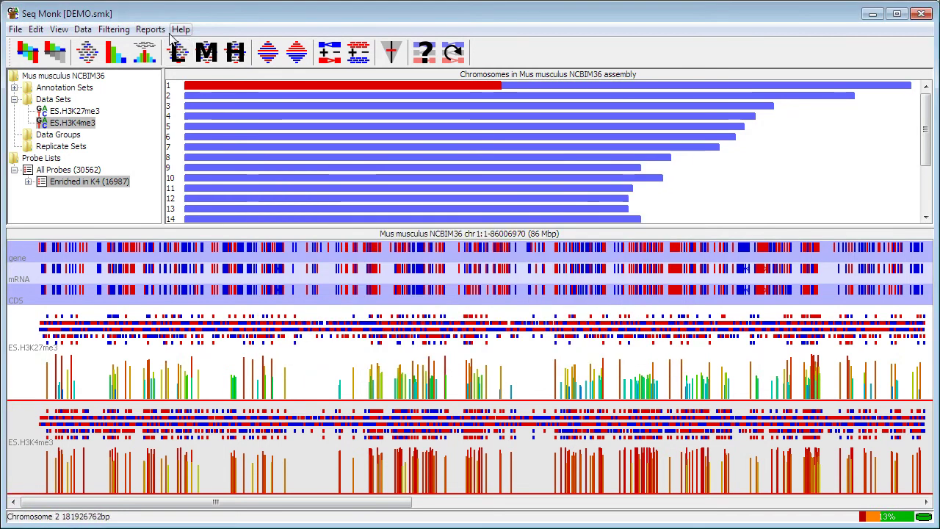
{"action": "left_click", "coordinate": [114, 29]}
{"action": "mouse_move", "coordinate": [132, 80]}
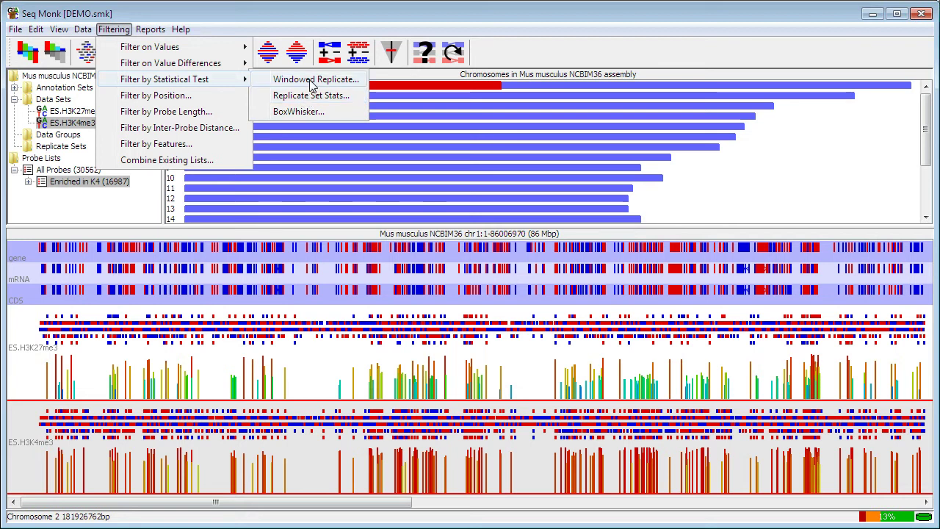
Run the Windowed Replicate Filter on both data sets with 50000 bp windows, saving 7015 probes
{"action": "left_click", "coordinate": [310, 80]}
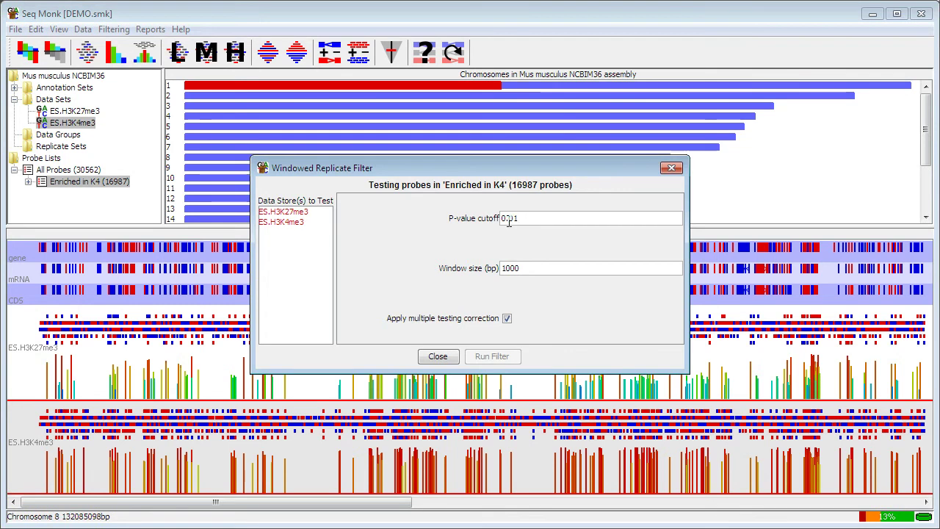
{"action": "left_click", "coordinate": [535, 266]}
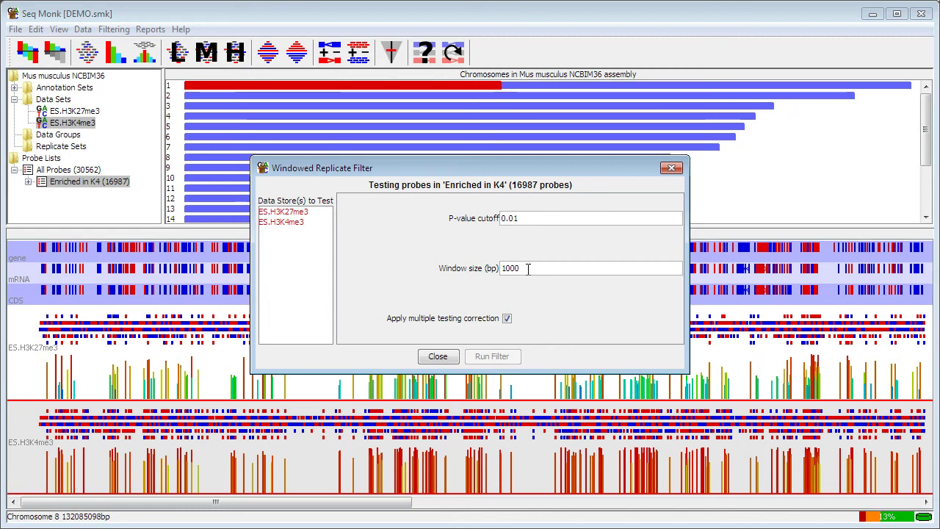
{"action": "left_click_drag", "start_coordinate": [304, 213], "coordinate": [304, 223]}
{"action": "double_click", "coordinate": [514, 268]}
{"action": "type", "text": "50000"}
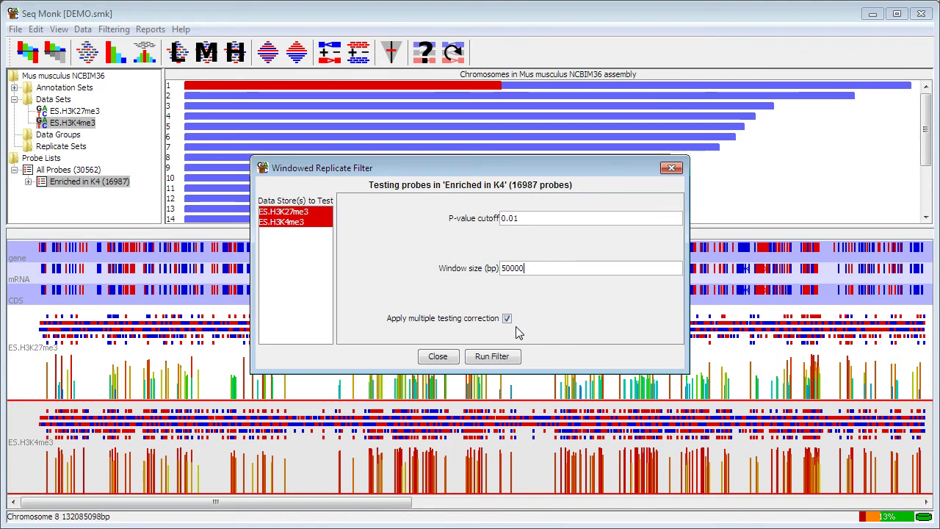
{"action": "left_click", "coordinate": [495, 357]}
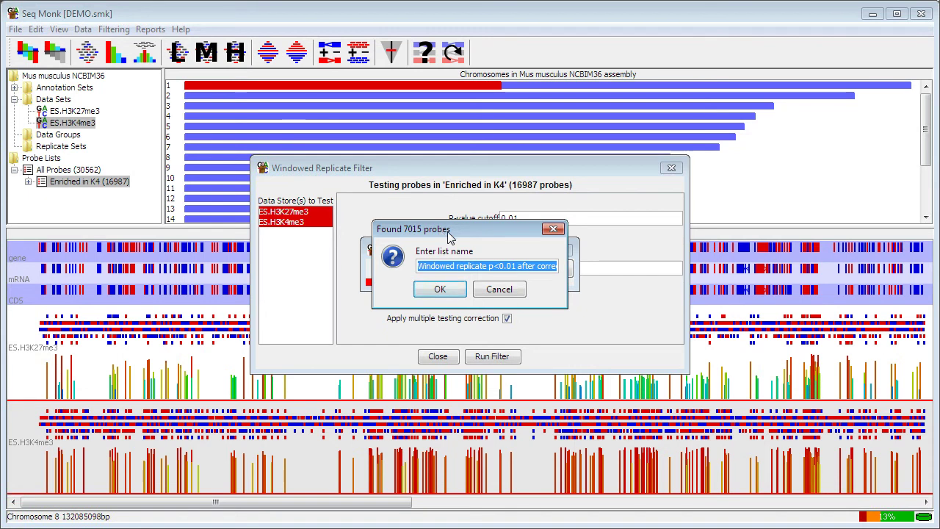
{"action": "left_click", "coordinate": [445, 290]}
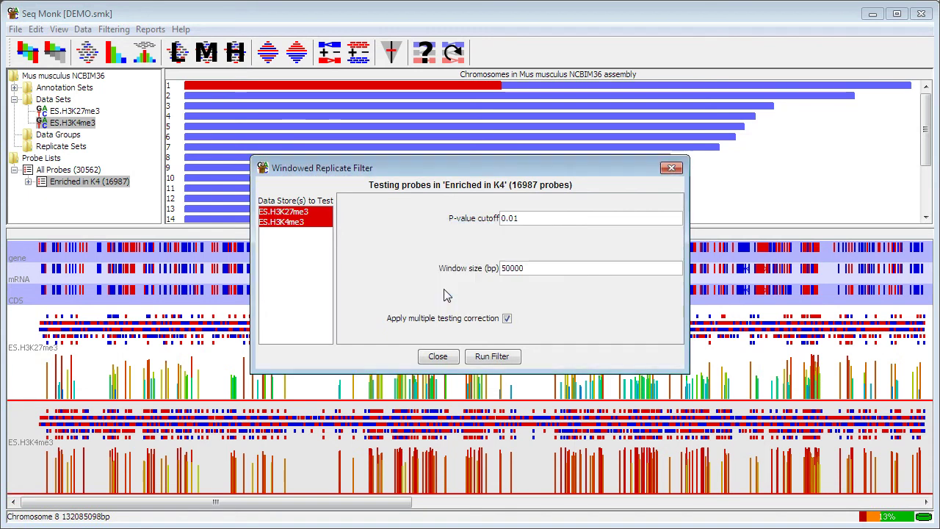
Close the windowed replicate filter and bring up the Replicate Set Stats filter
{"action": "left_click", "coordinate": [438, 357]}
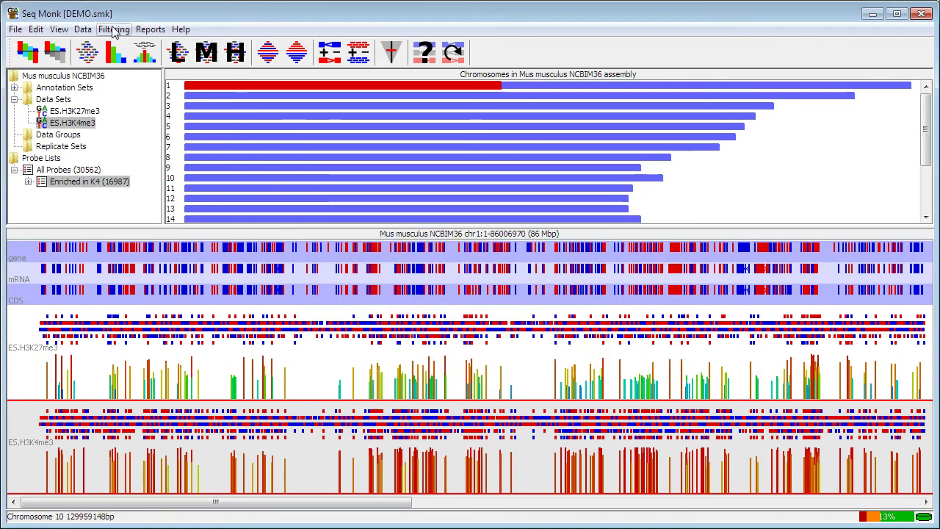
{"action": "left_click", "coordinate": [114, 29]}
{"action": "mouse_move", "coordinate": [168, 79]}
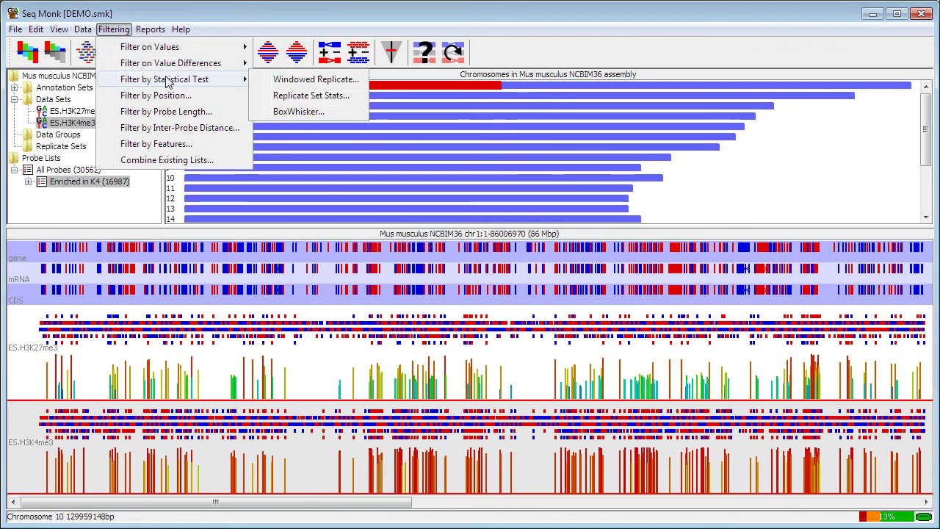
{"action": "left_click", "coordinate": [338, 101]}
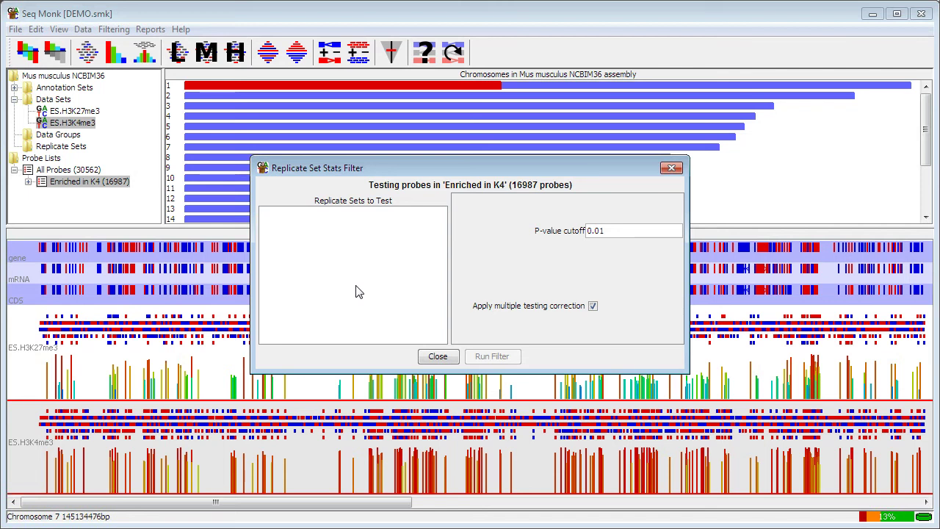
Close the Replicate Set Stats filter and glance at the position filter without running it
{"action": "left_click", "coordinate": [438, 356]}
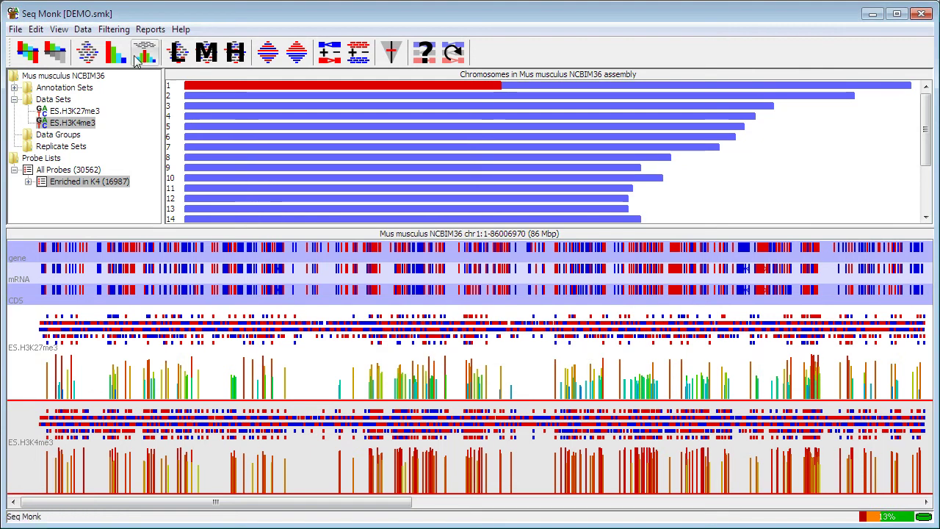
{"action": "left_click", "coordinate": [121, 31]}
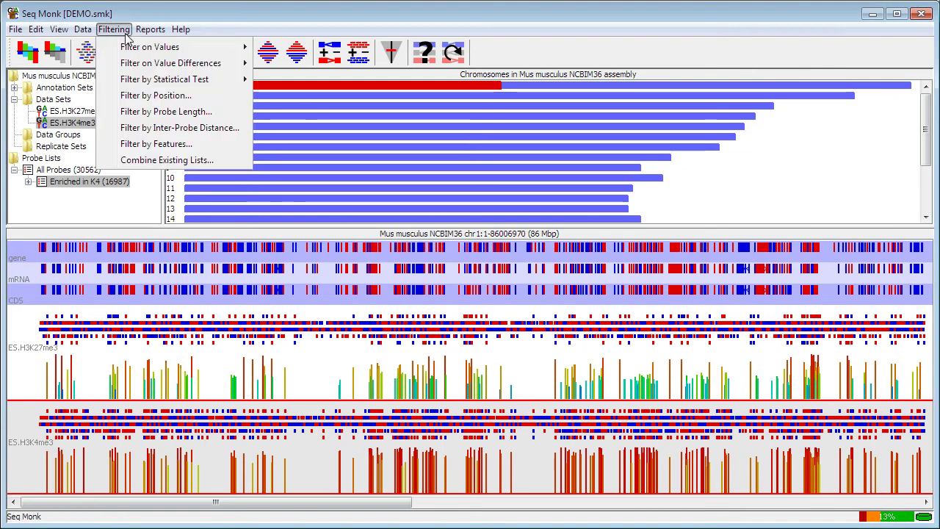
{"action": "left_click", "coordinate": [160, 101]}
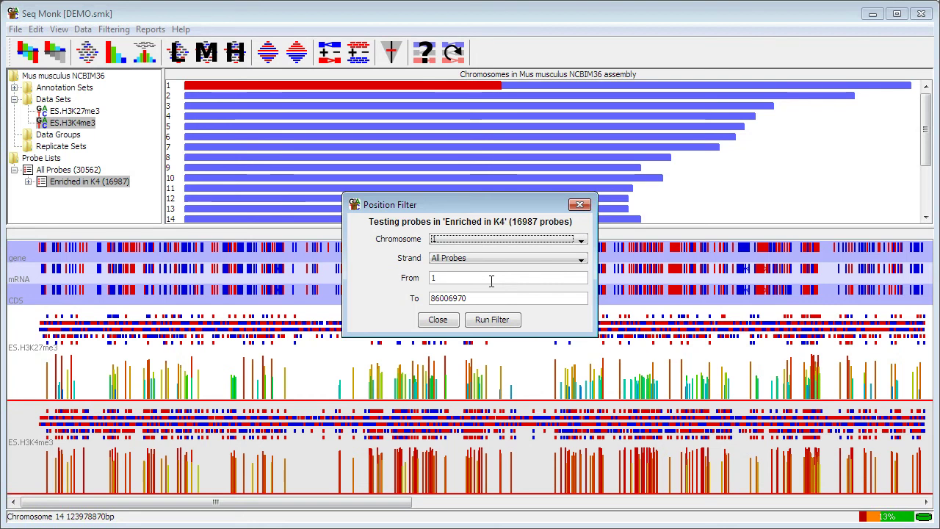
{"action": "left_click", "coordinate": [437, 319]}
Zoom to chr1 43.90–44.25 Mbp and save its Enriched in K4 probes as a position list
{"action": "left_click_drag", "start_coordinate": [452, 400], "coordinate": [512, 399]}
{"action": "left_click_drag", "start_coordinate": [432, 404], "coordinate": [490, 404]}
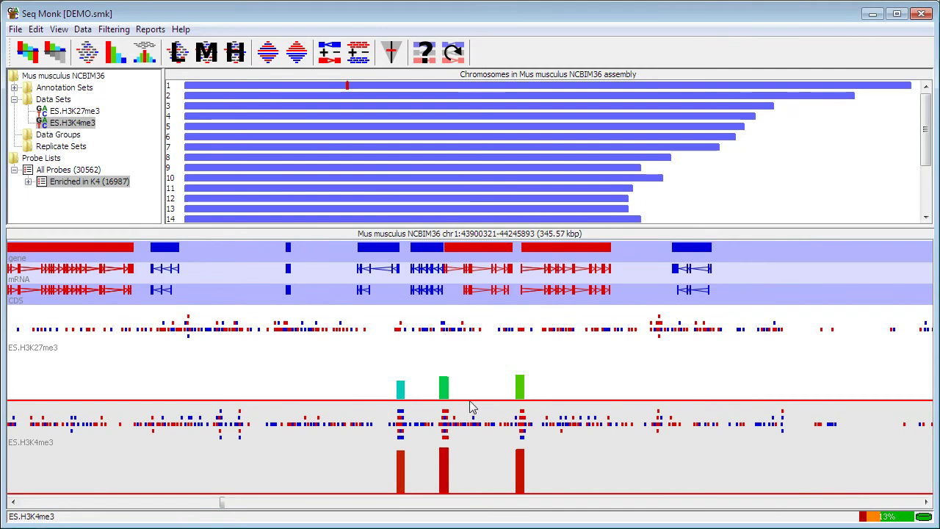
{"action": "left_click", "coordinate": [81, 32]}
{"action": "mouse_move", "coordinate": [114, 30]}
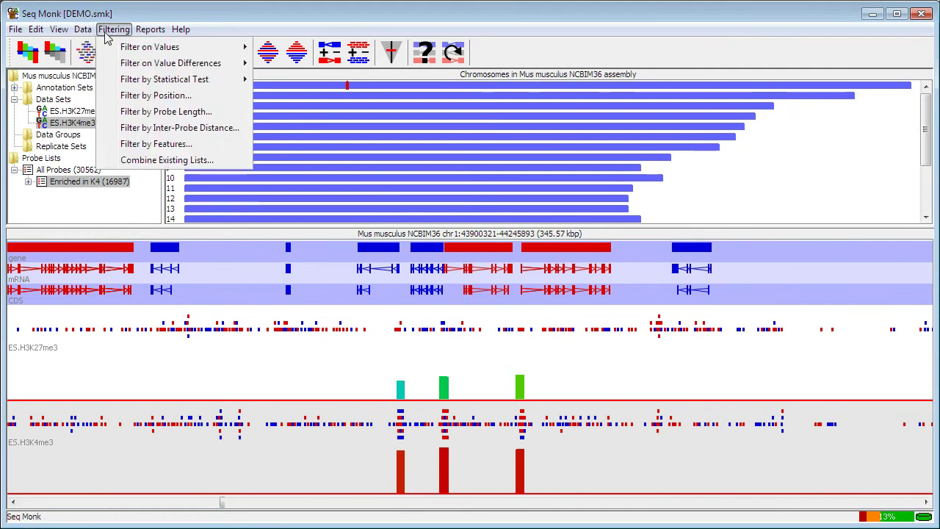
{"action": "left_click", "coordinate": [133, 98]}
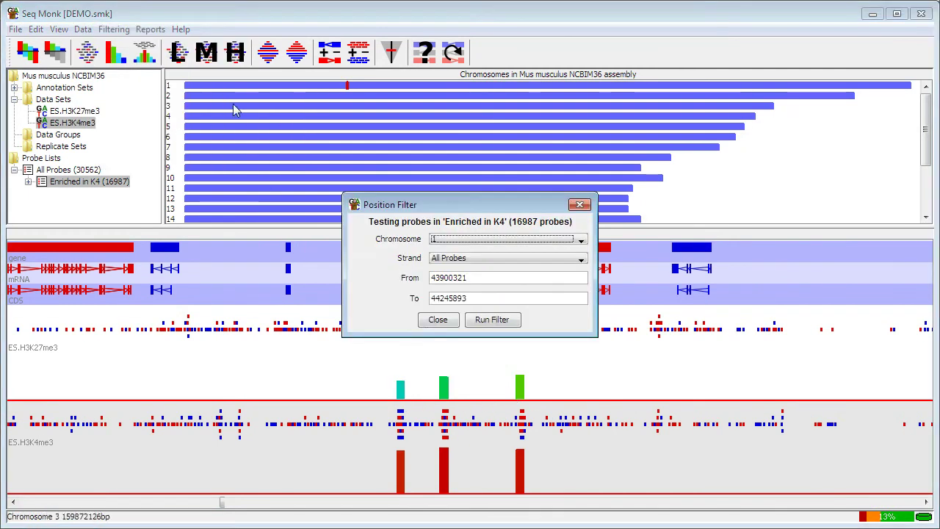
{"action": "left_click", "coordinate": [497, 321]}
{"action": "left_click", "coordinate": [412, 292]}
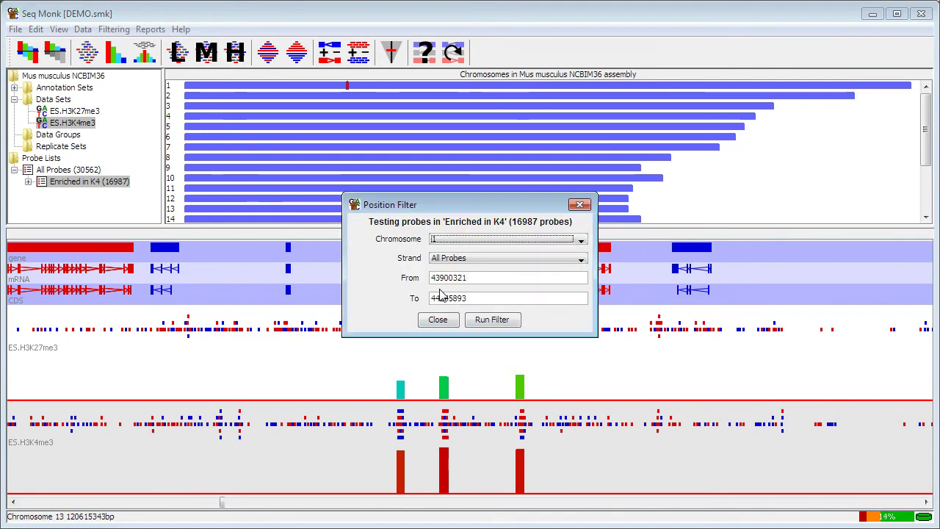
{"action": "left_click", "coordinate": [439, 319]}
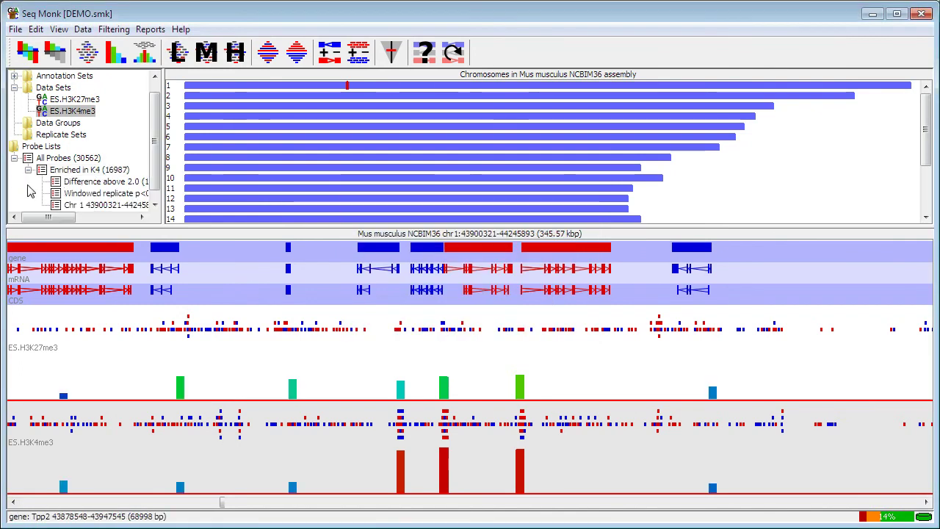
Display the new chromosome 1 region list in the data tracks
{"action": "scroll", "coordinate": [44, 188], "scroll_direction": "down", "scroll_amount": 1}
{"action": "left_click", "coordinate": [125, 196]}
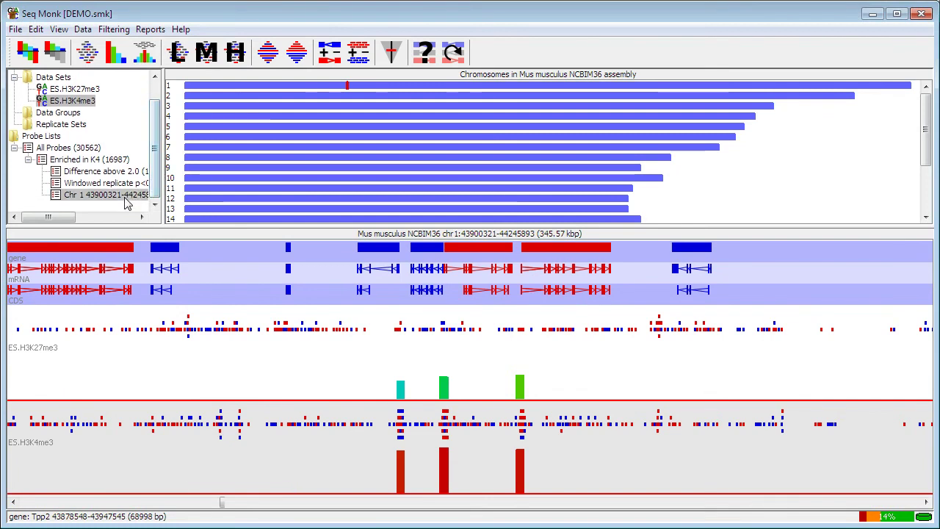
{"action": "scroll", "coordinate": [360, 388], "scroll_direction": "down", "scroll_amount": 4}
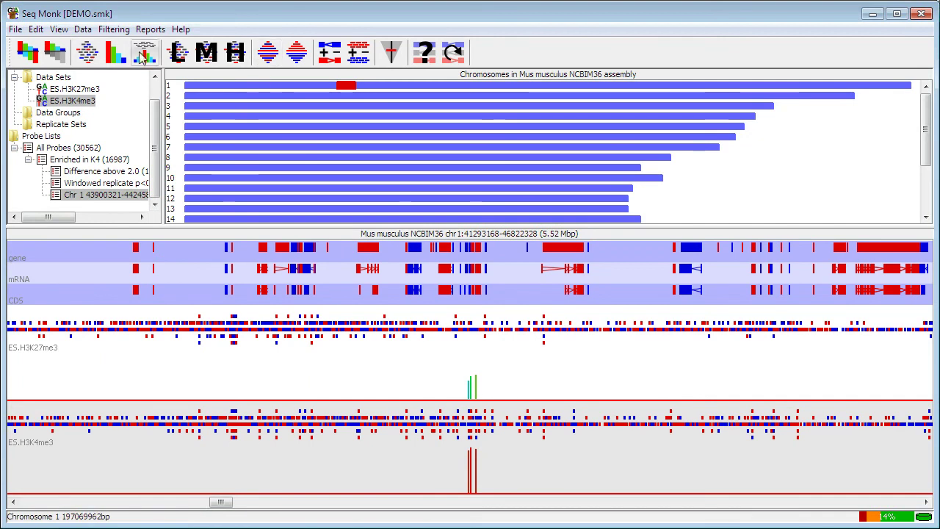
{"action": "left_click", "coordinate": [114, 30]}
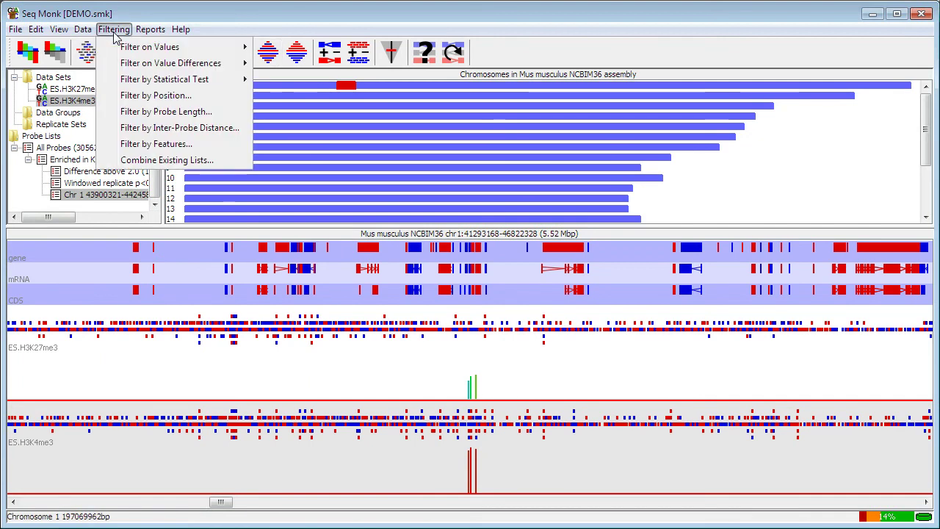
{"action": "left_click", "coordinate": [137, 116]}
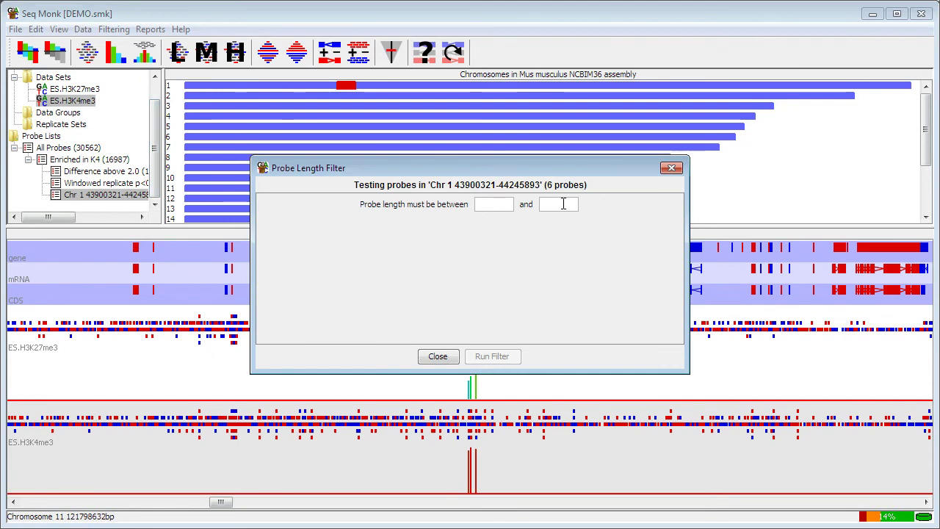
{"action": "left_click", "coordinate": [439, 357]}
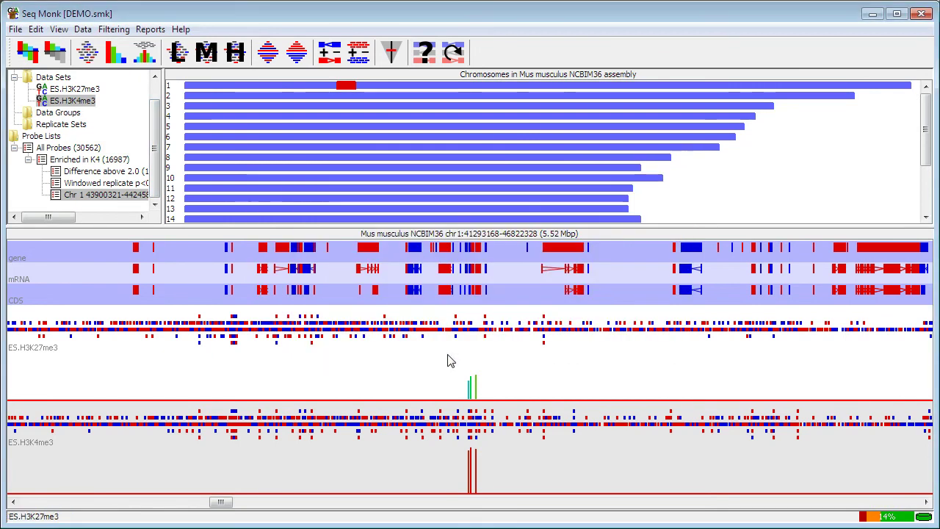
{"action": "left_click", "coordinate": [114, 31]}
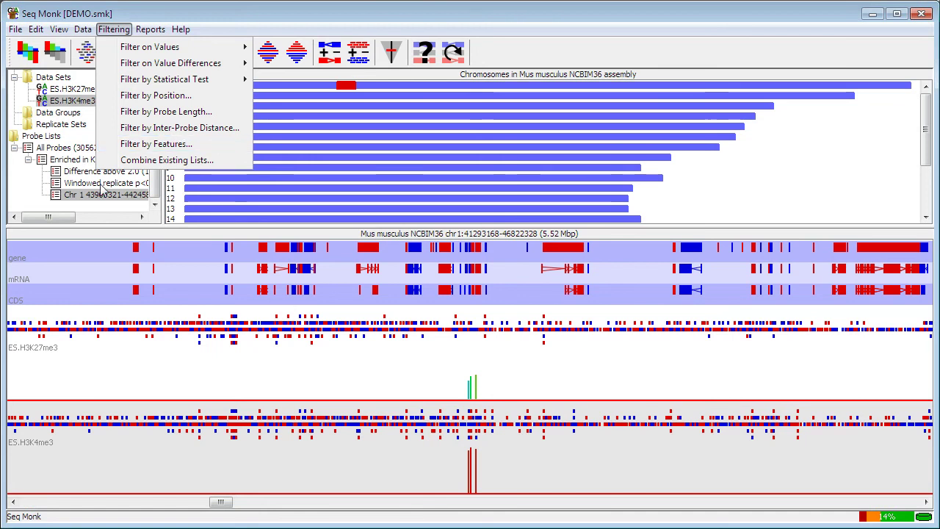
Reselect Enriched in K4 and set the Features Filter to probes overlapped by CDS
{"action": "left_click", "coordinate": [73, 165]}
{"action": "left_click", "coordinate": [74, 162]}
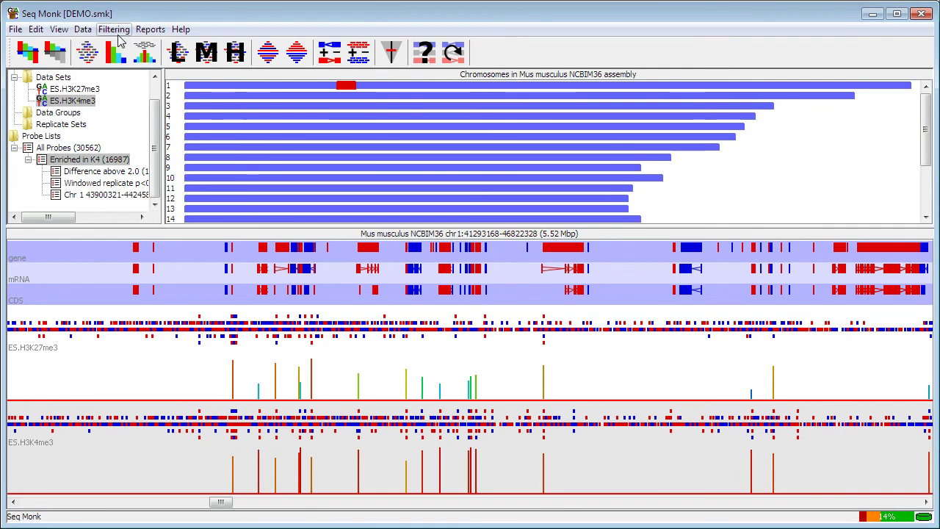
{"action": "left_click", "coordinate": [115, 30]}
{"action": "left_click", "coordinate": [147, 144]}
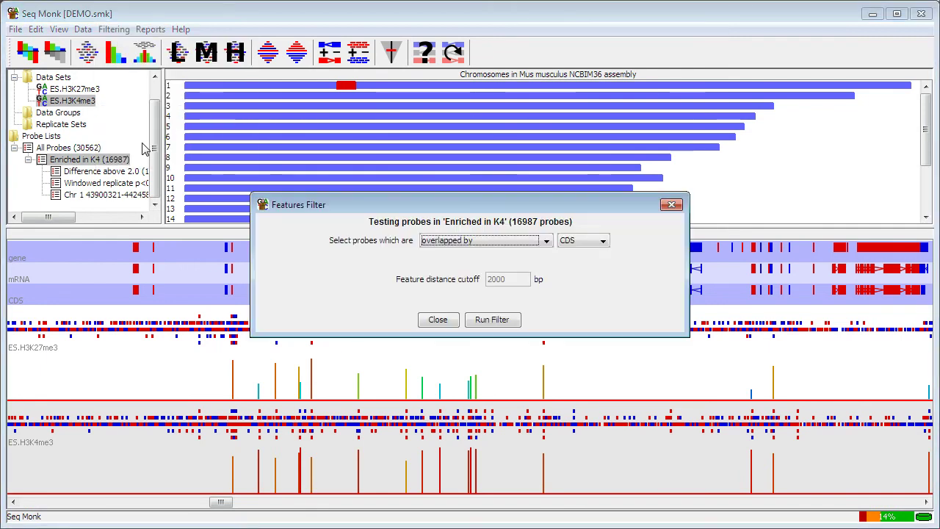
{"action": "left_click", "coordinate": [601, 242]}
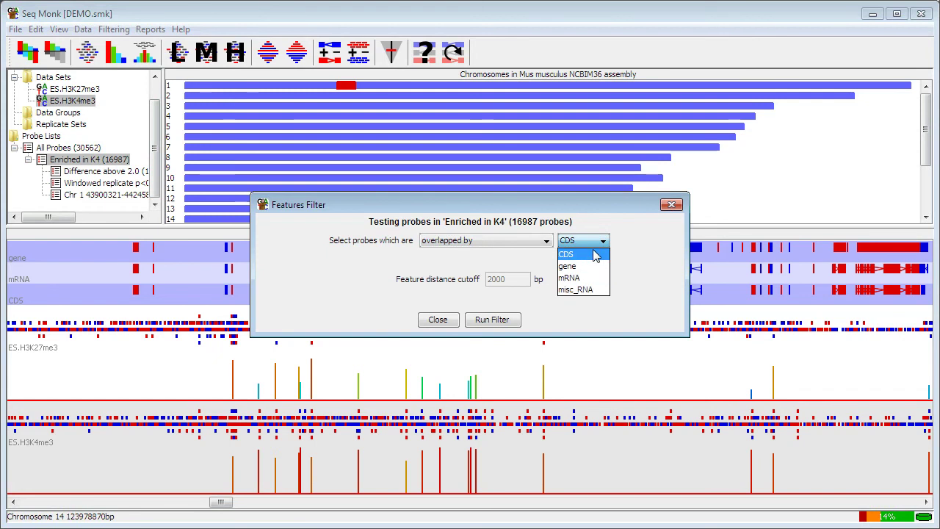
{"action": "left_click", "coordinate": [580, 254]}
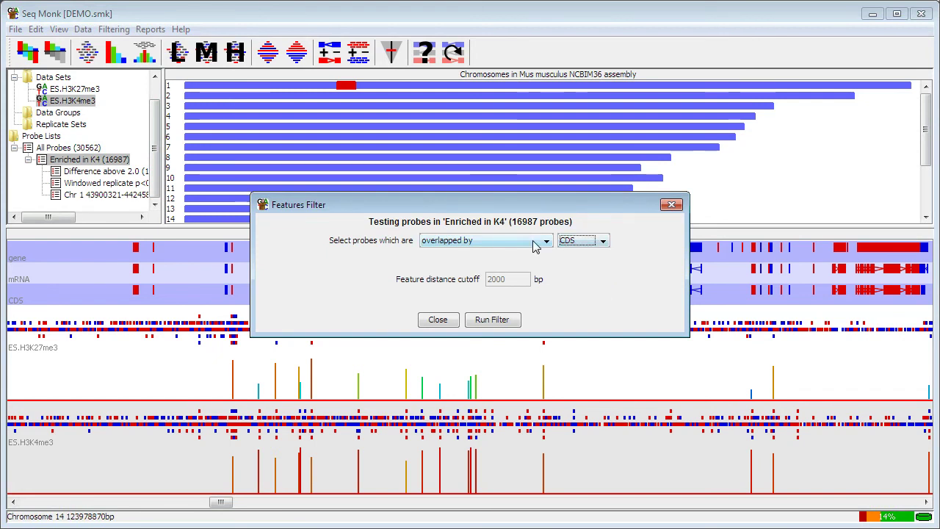
{"action": "left_click", "coordinate": [537, 242]}
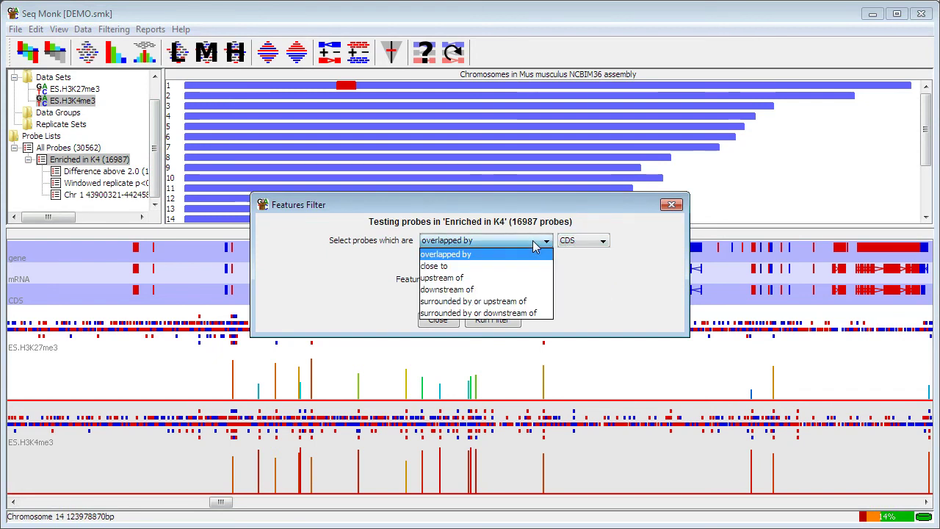
{"action": "left_click", "coordinate": [495, 257]}
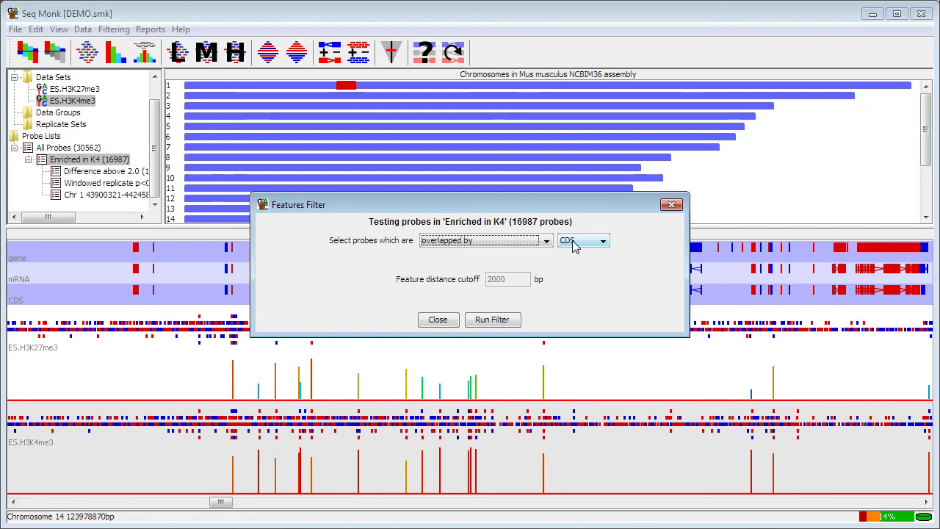
Run the CDS filter and save the result under the default name 'overlapping of CDS'
{"action": "left_click", "coordinate": [502, 322]}
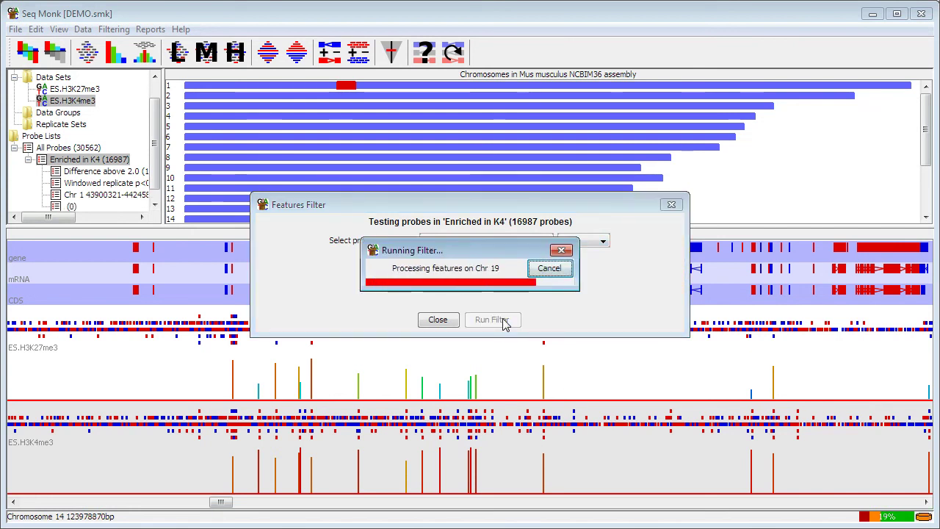
{"action": "left_click", "coordinate": [440, 289]}
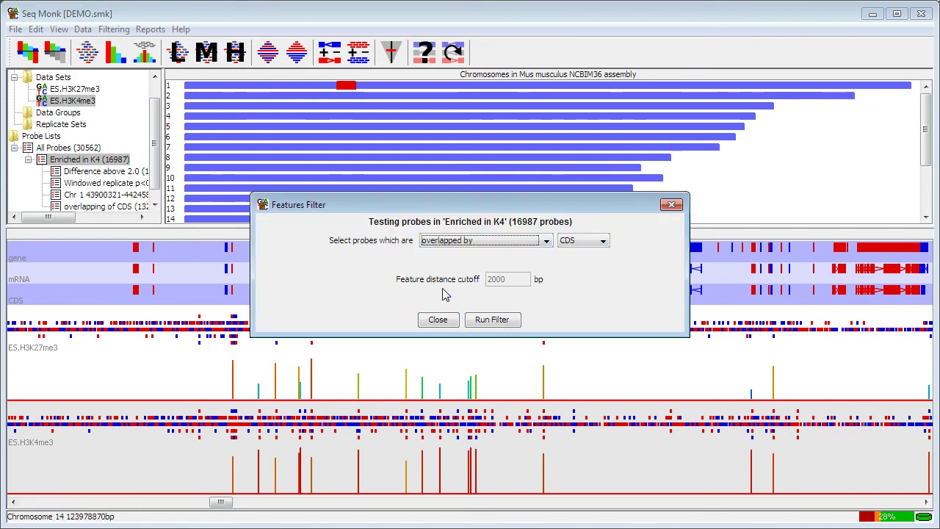
{"action": "left_click", "coordinate": [438, 320]}
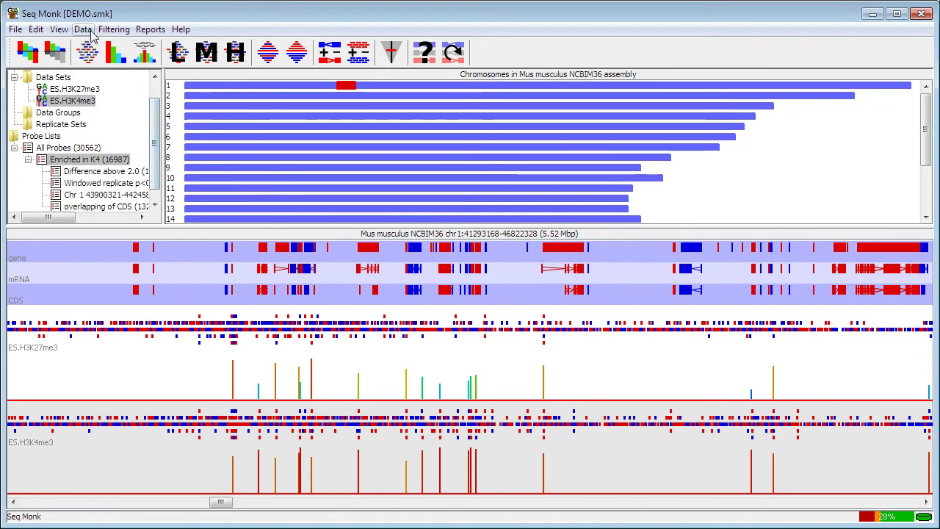
{"action": "left_click", "coordinate": [114, 30]}
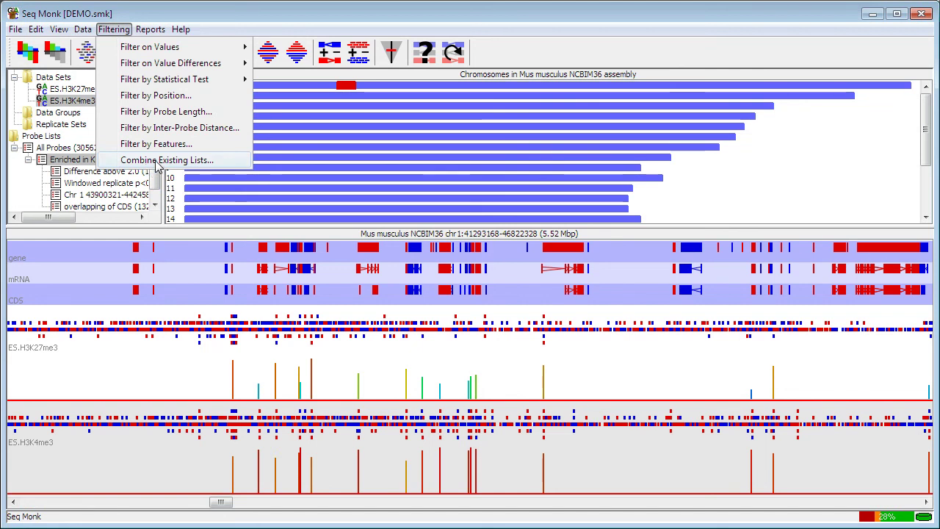
Combine Enriched in K4 BUTNOT overlapping of CDS and save the 3692 probes under the default name
{"action": "left_click", "coordinate": [156, 160]}
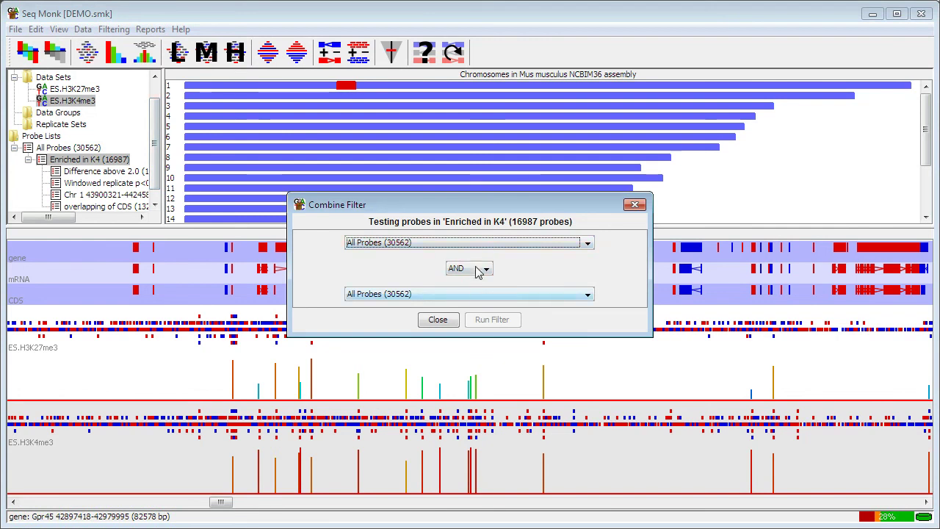
{"action": "left_click", "coordinate": [499, 243]}
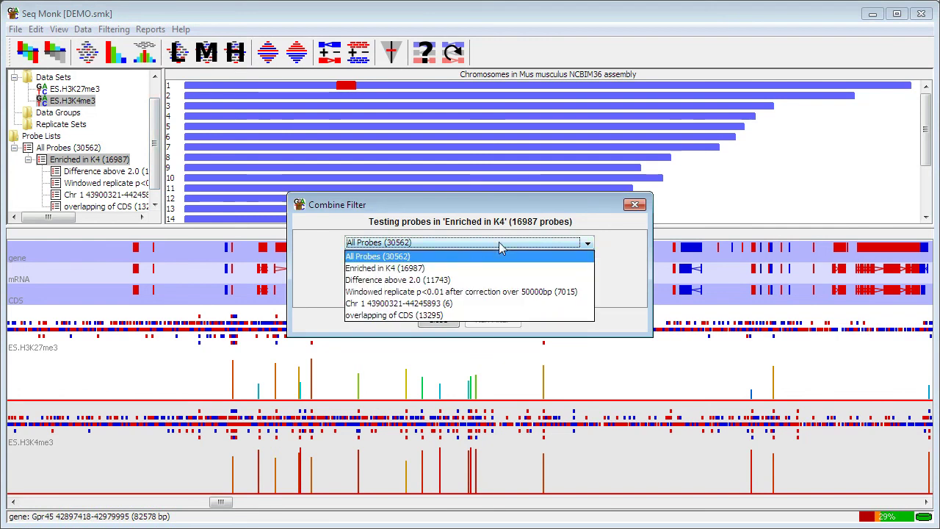
{"action": "left_click", "coordinate": [463, 268]}
{"action": "left_click", "coordinate": [463, 273]}
{"action": "left_click", "coordinate": [473, 306]}
{"action": "left_click", "coordinate": [474, 297]}
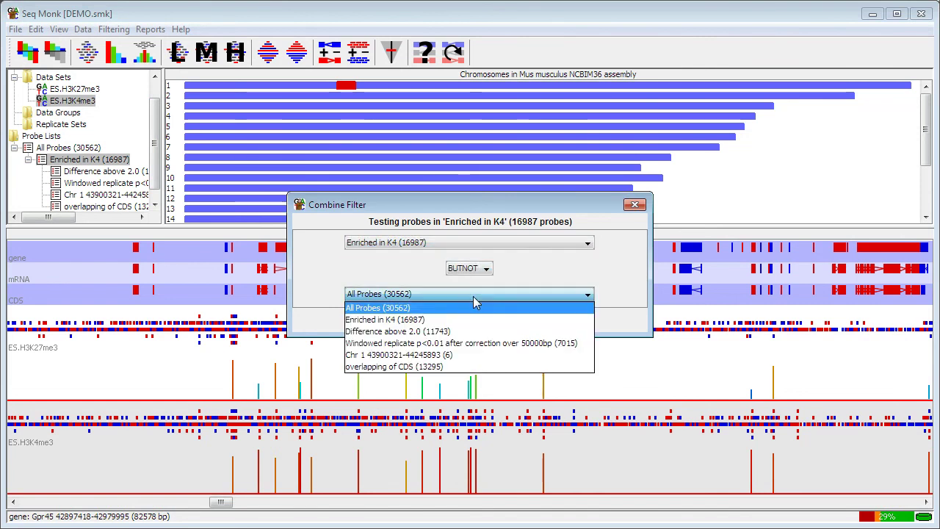
{"action": "left_click", "coordinate": [456, 366]}
{"action": "left_click", "coordinate": [506, 325]}
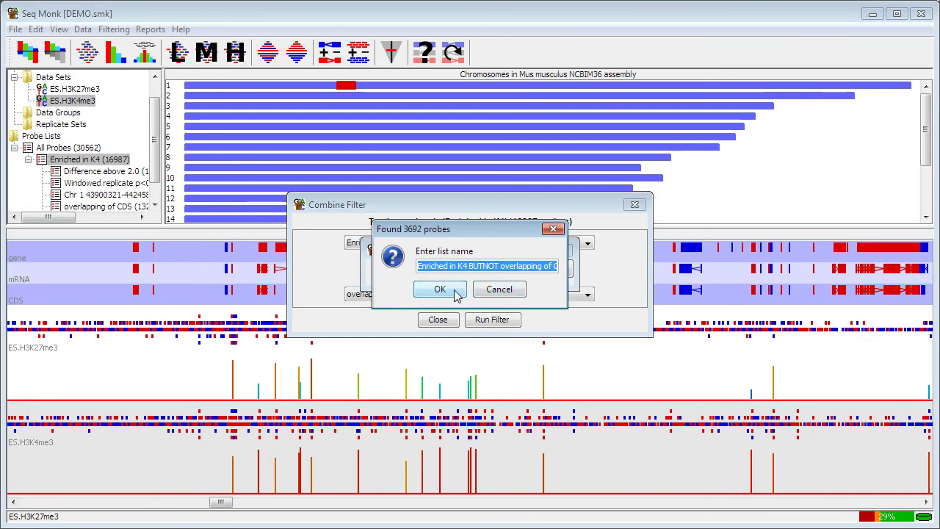
{"action": "left_click", "coordinate": [455, 291]}
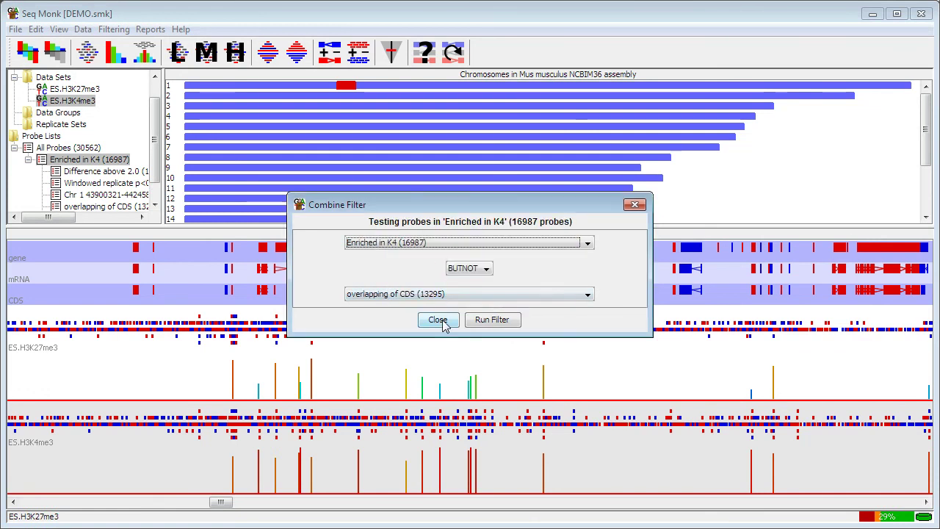
Close the combine window, then enlarge the upper panels and widen the project tree to show full list names
{"action": "left_click", "coordinate": [443, 324]}
{"action": "left_click_drag", "start_coordinate": [376, 227], "coordinate": [376, 310]}
{"action": "left_click_drag", "start_coordinate": [163, 221], "coordinate": [258, 221]}
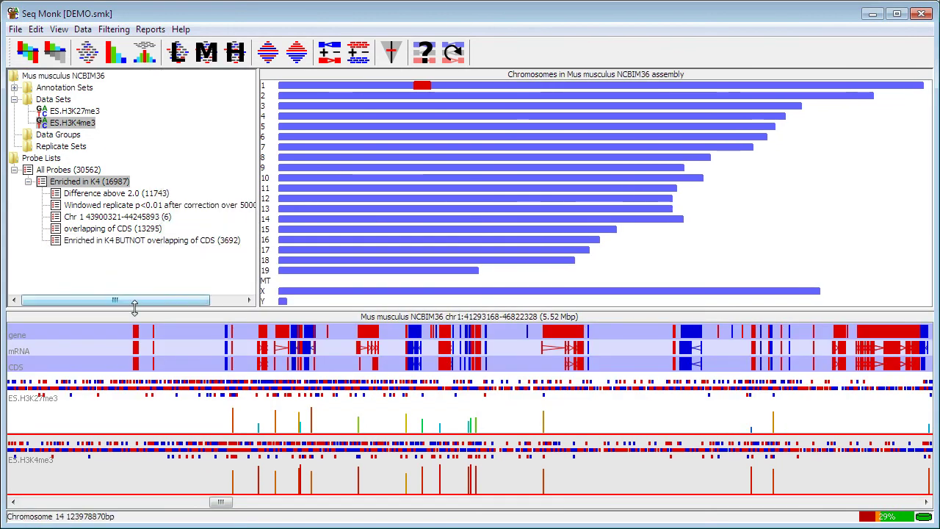
{"action": "left_click_drag", "start_coordinate": [134, 308], "coordinate": [137, 282]}
{"action": "left_click_drag", "start_coordinate": [257, 220], "coordinate": [310, 215]}
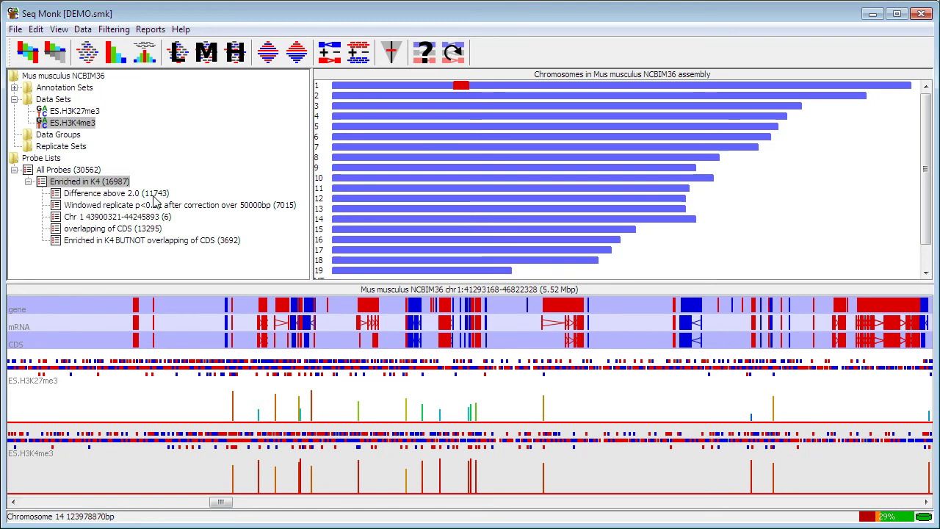
View the 11743-probe table for Difference above 2.0, then close it
{"action": "right_click", "coordinate": [114, 194]}
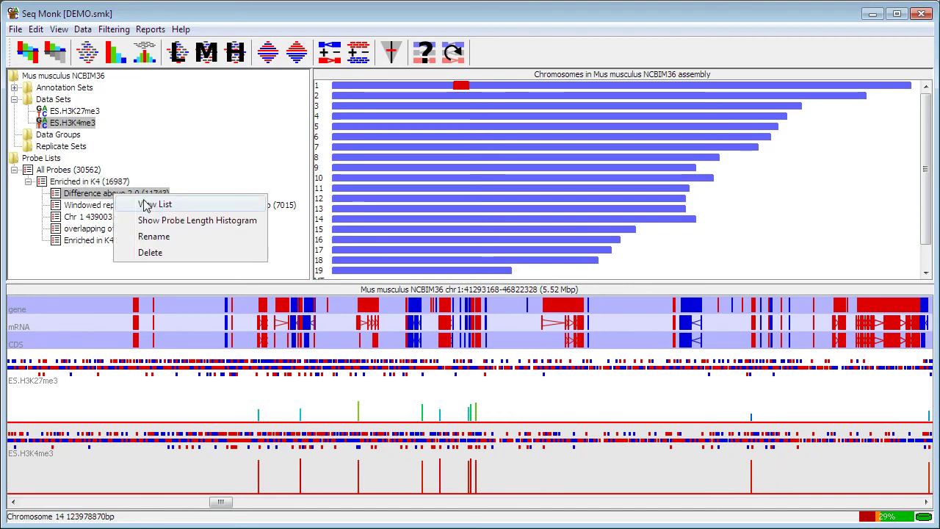
{"action": "left_click", "coordinate": [168, 208]}
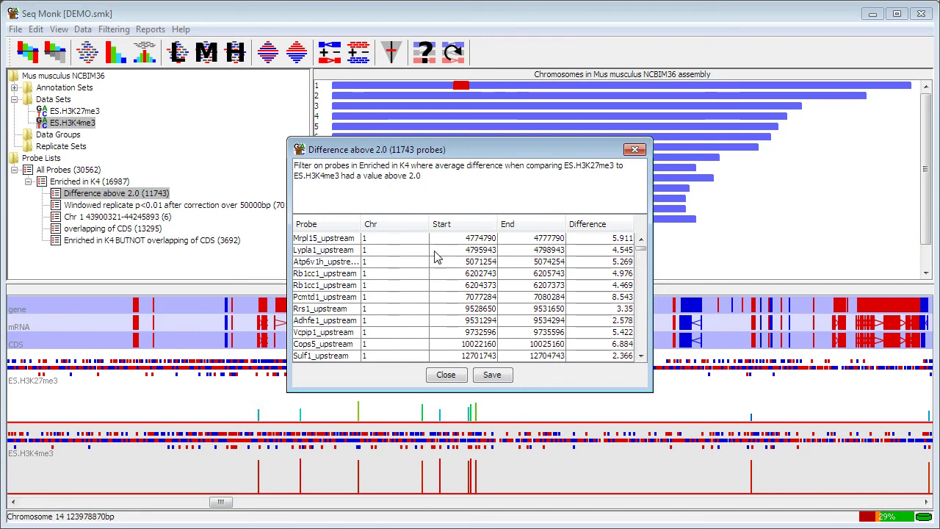
{"action": "left_click", "coordinate": [454, 376]}
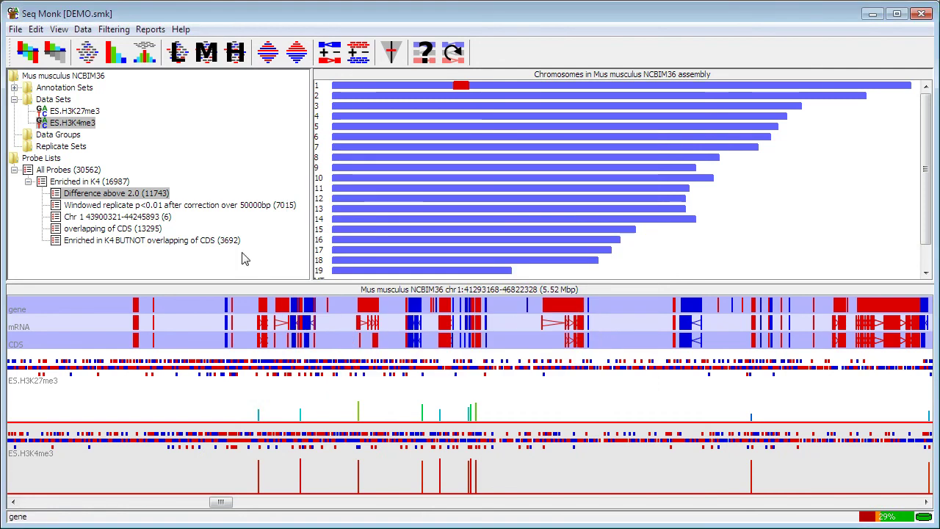
Make All Probes (30562) the displayed list and review its probe table
{"action": "left_click", "coordinate": [62, 170]}
{"action": "right_click", "coordinate": [65, 169]}
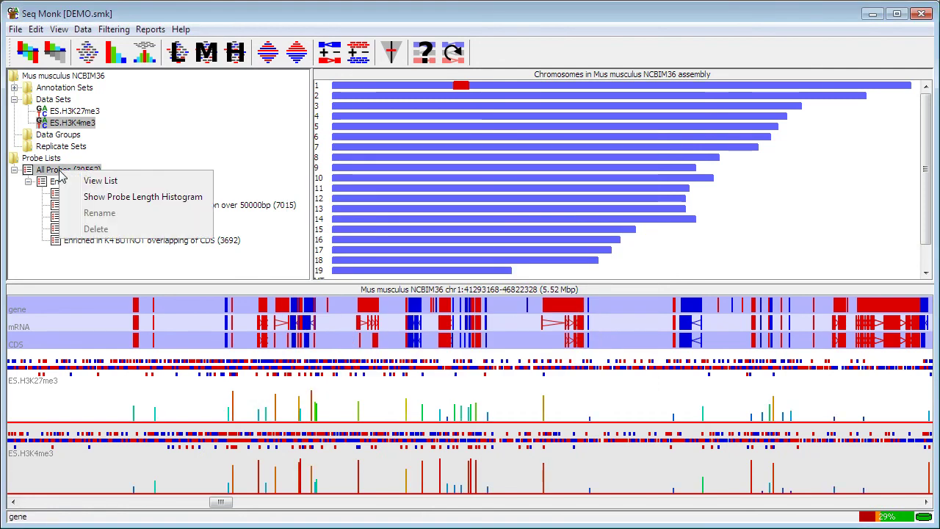
{"action": "left_click", "coordinate": [100, 181]}
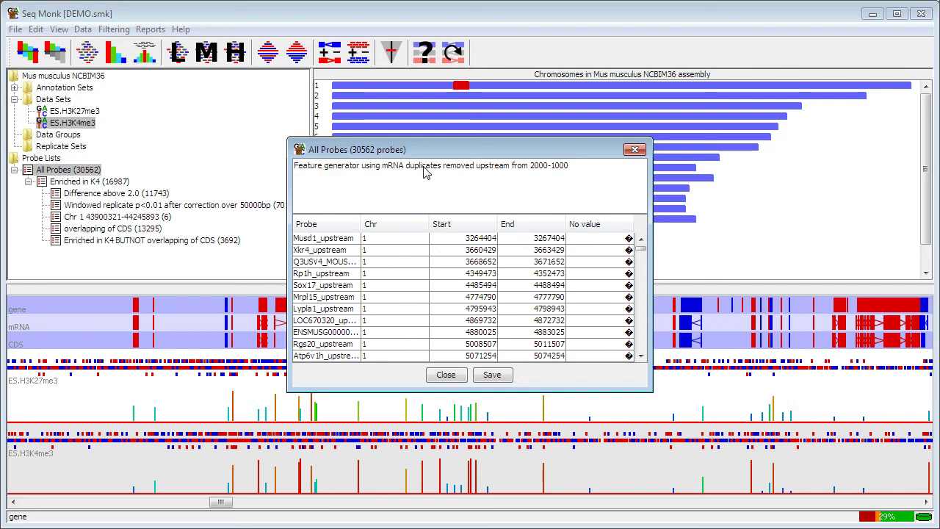
{"action": "left_click", "coordinate": [458, 376]}
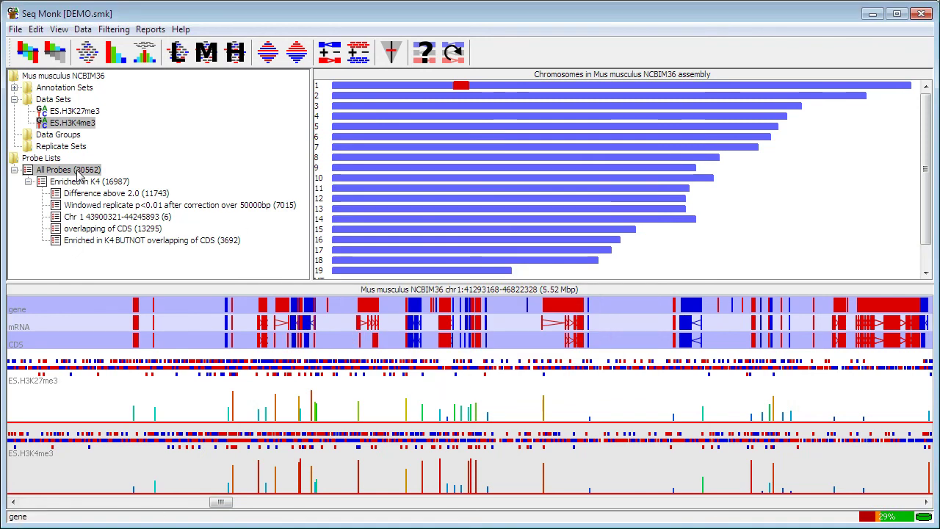
{"action": "left_click", "coordinate": [84, 31]}
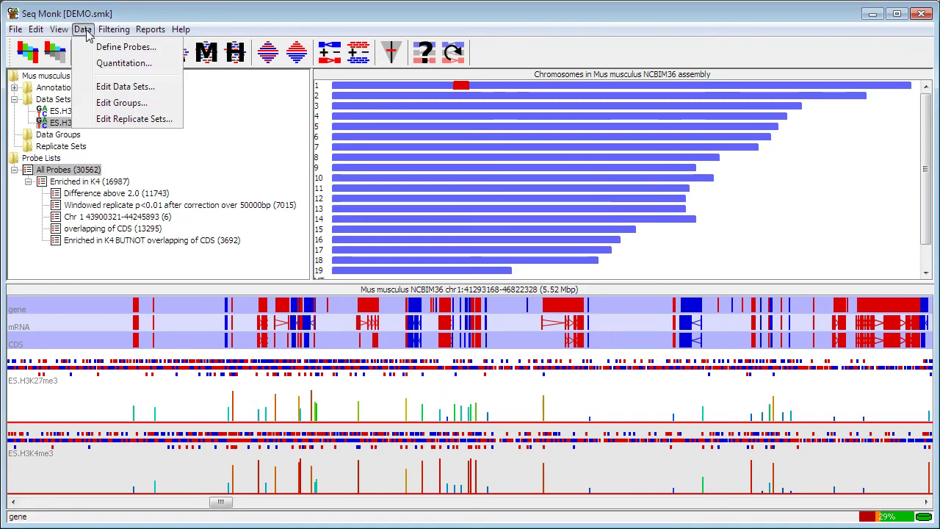
Requantitate all 30562 probes with Enrichment Quantitation
{"action": "left_click", "coordinate": [114, 64]}
{"action": "left_click", "coordinate": [245, 145]}
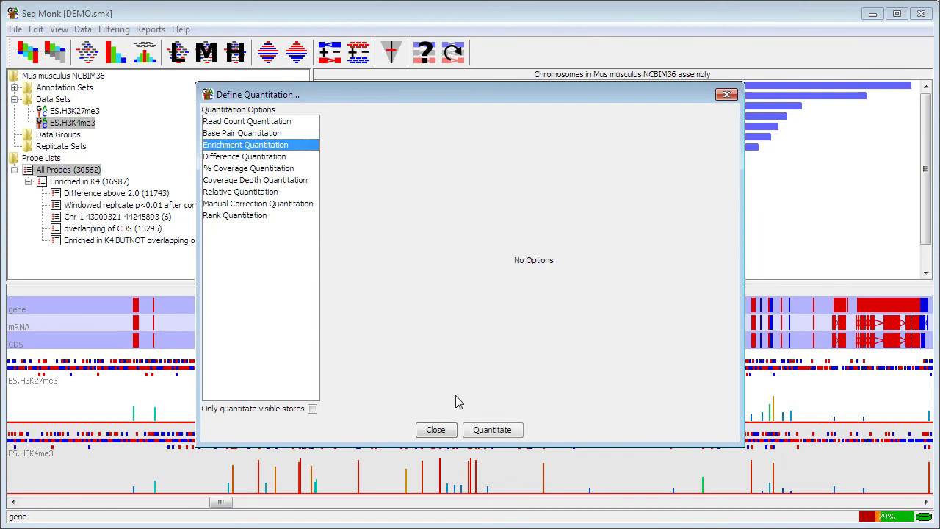
{"action": "left_click", "coordinate": [492, 429]}
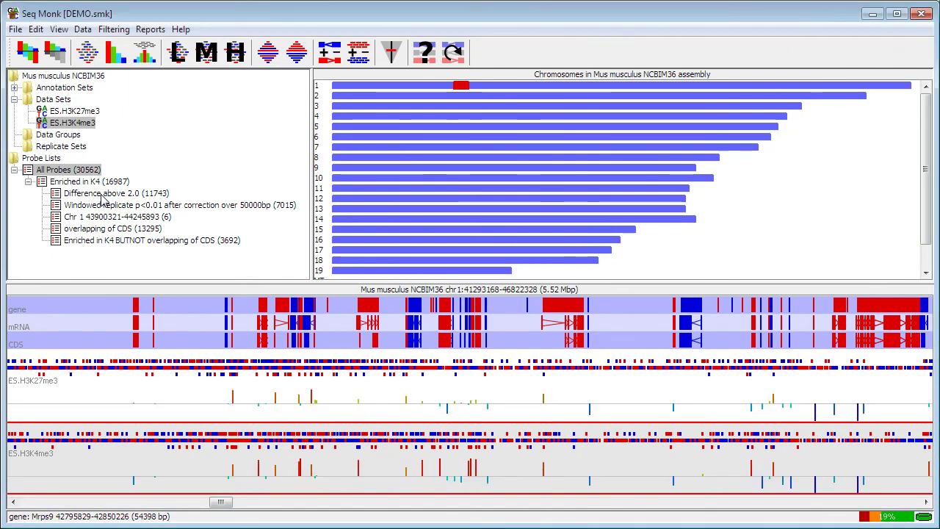
Create new probes with the Running Window Generator using 3000 bp windows and 3000 bp steps
{"action": "left_click", "coordinate": [84, 30]}
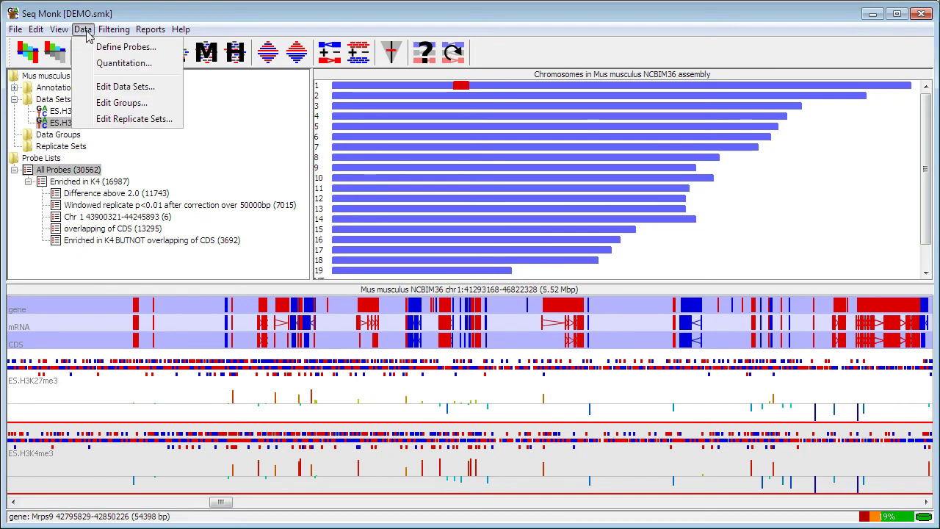
{"action": "left_click", "coordinate": [117, 47]}
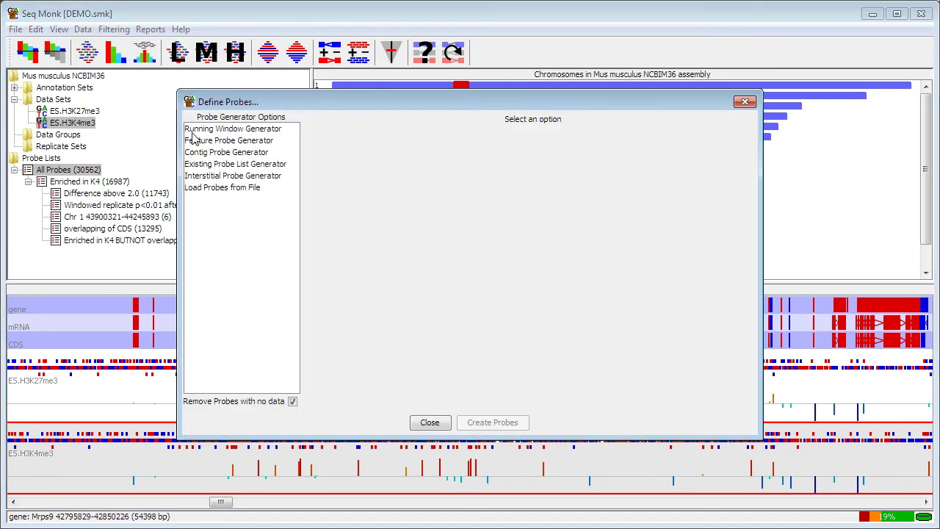
{"action": "left_click", "coordinate": [219, 129]}
{"action": "left_click", "coordinate": [512, 426]}
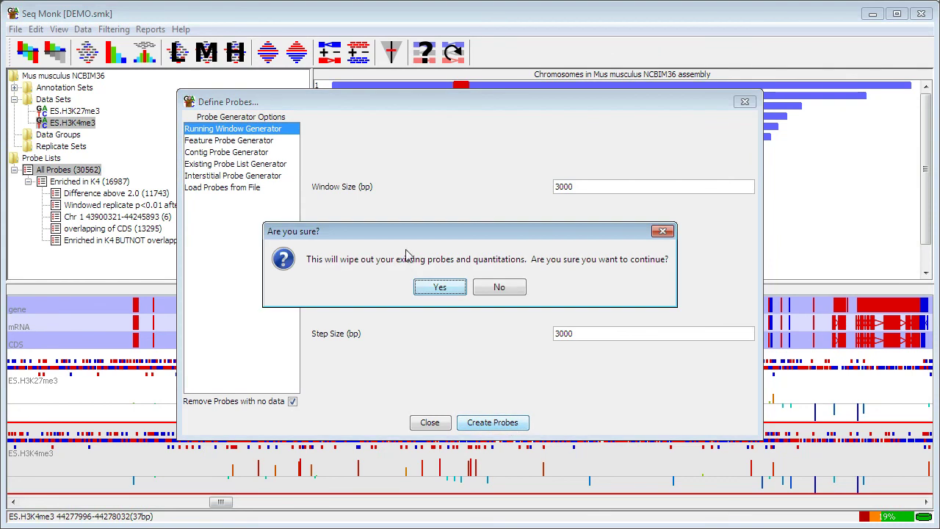